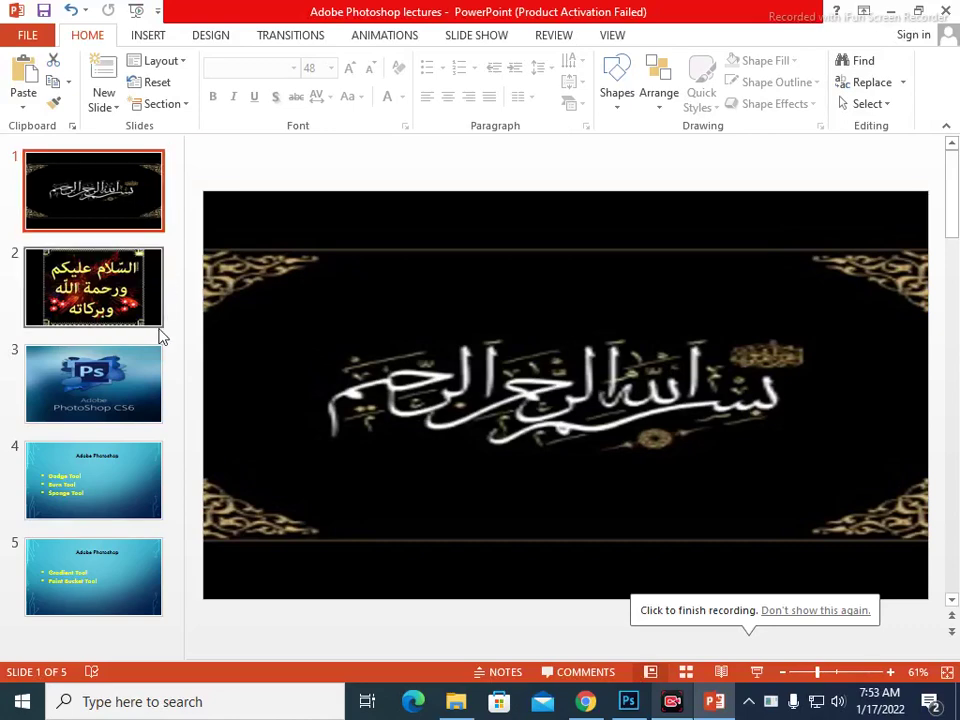
Step: Advance through slides 2 and 3 to the Dodge, Burn and Sponge slide, then switch to Photoshop
click(146, 312)
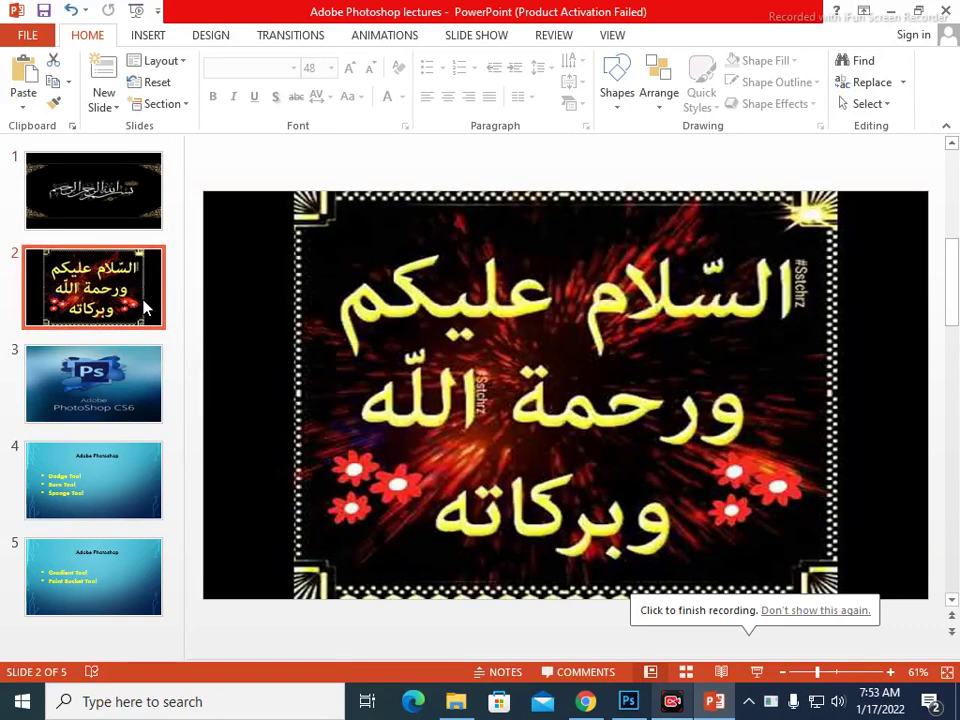
click(139, 407)
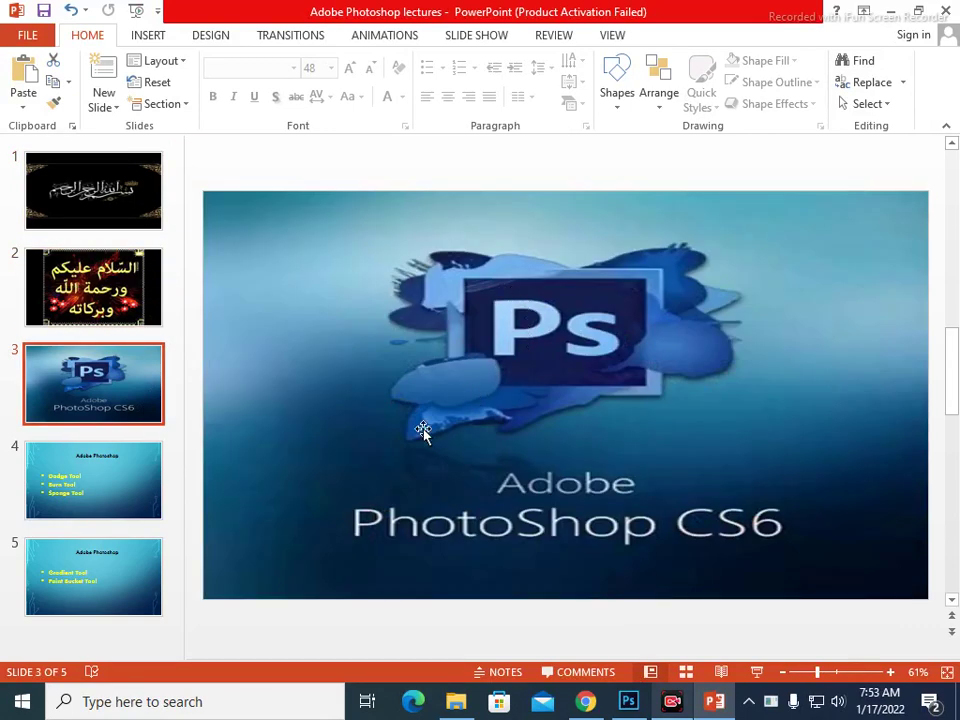
click(146, 476)
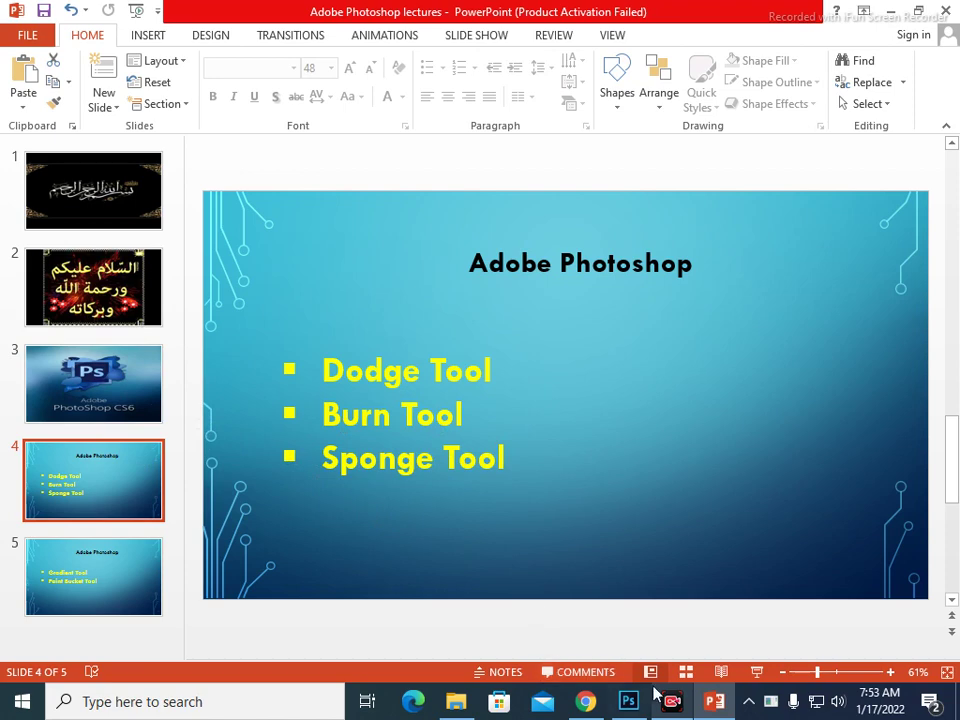
mouse_move(628, 702)
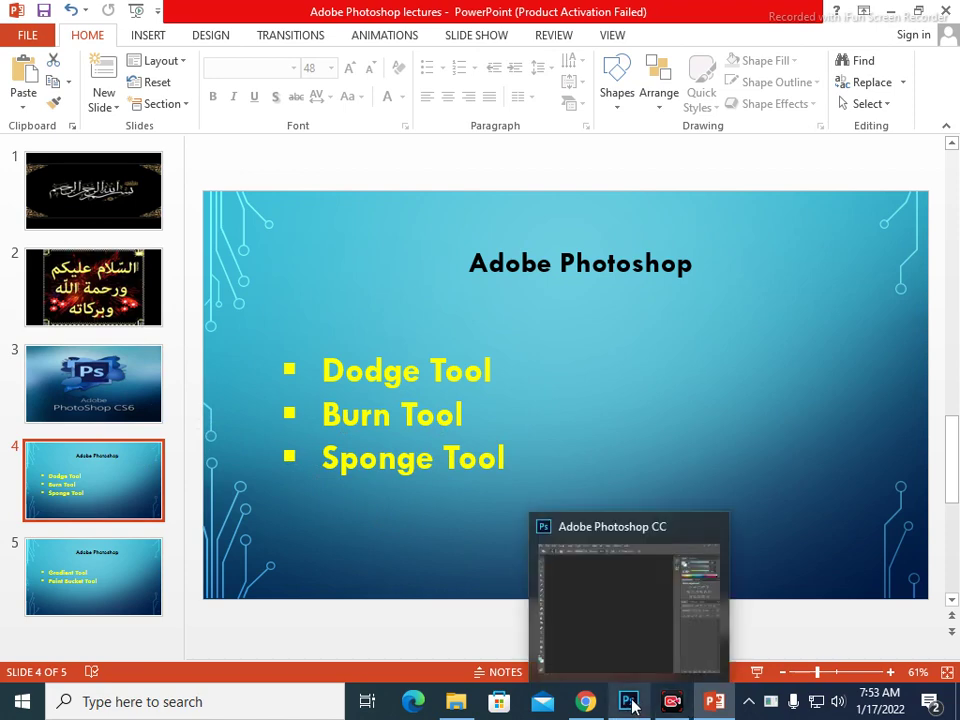
click(629, 702)
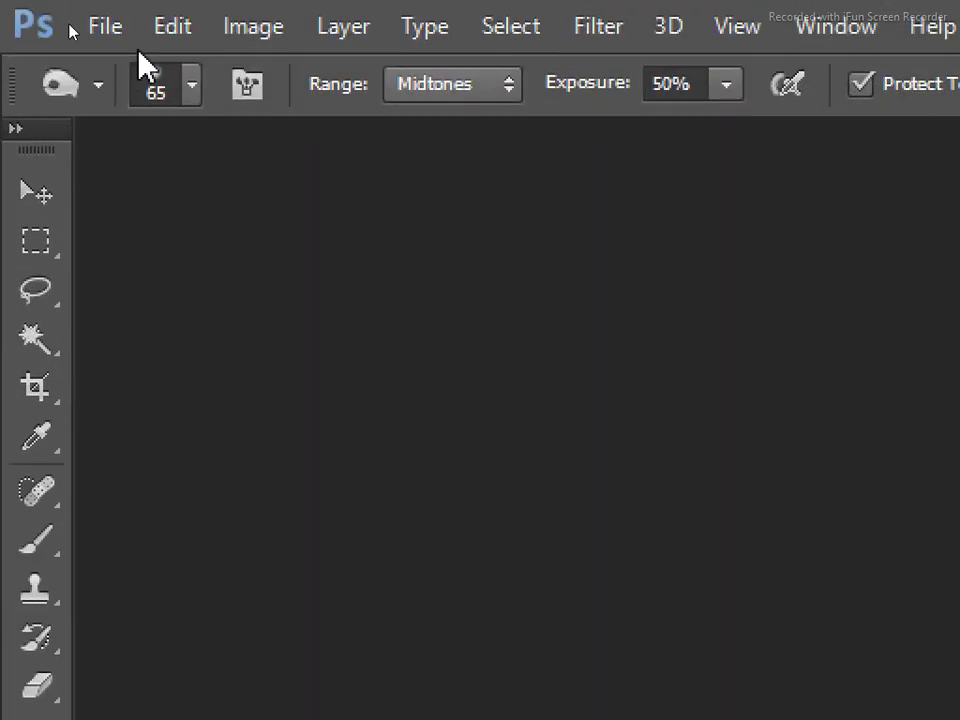
Step: Create a new white 10 × 10 inch document at 72 ppi
click(100, 26)
click(120, 66)
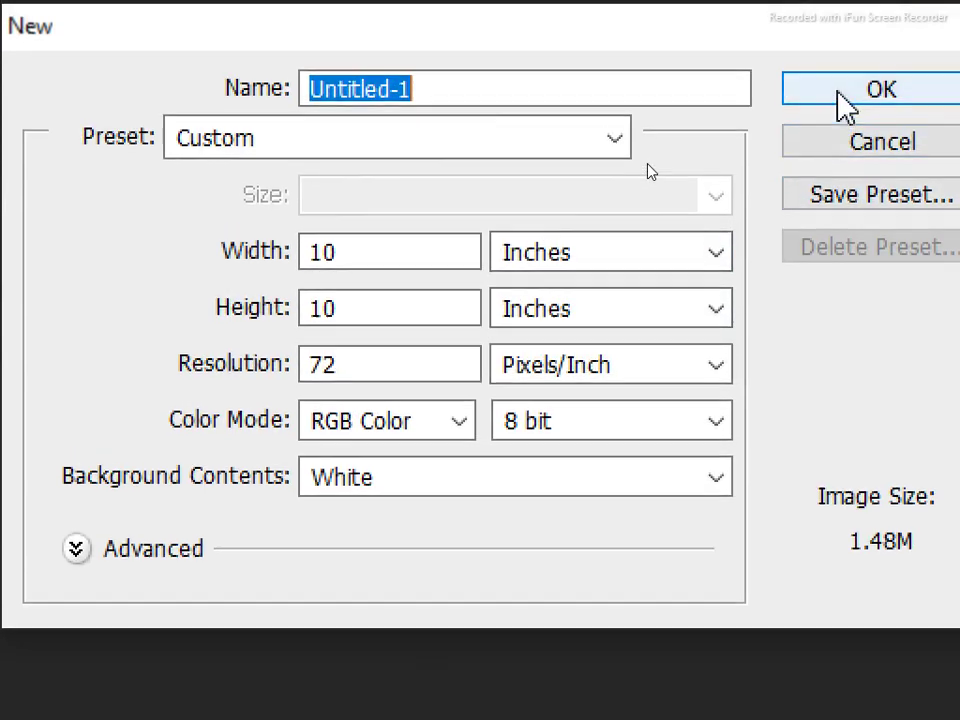
click(840, 78)
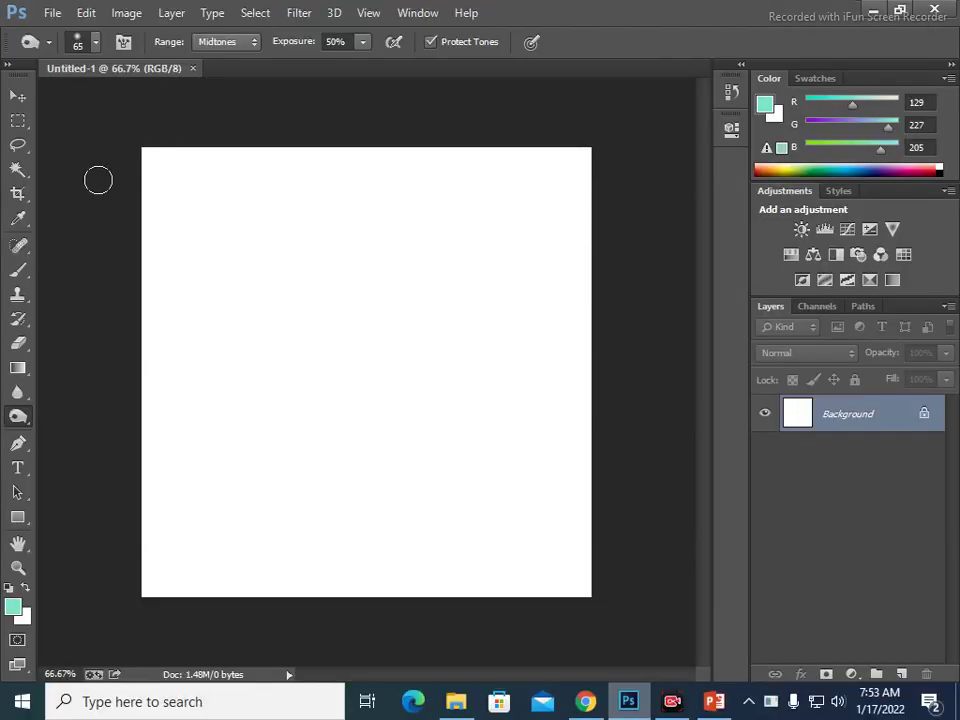
click(52, 13)
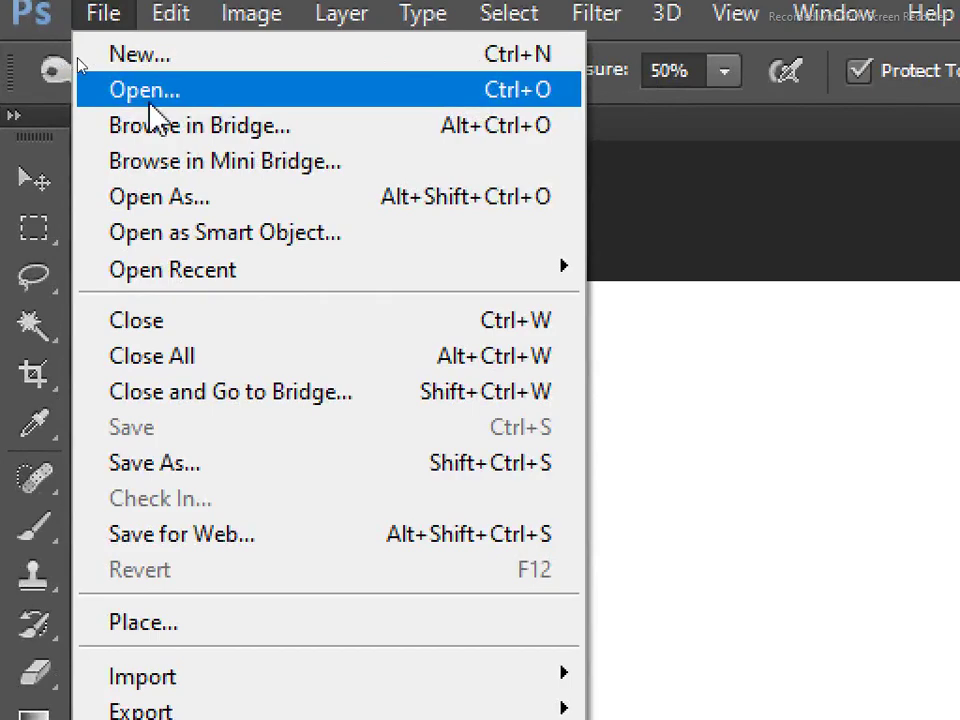
click(66, 52)
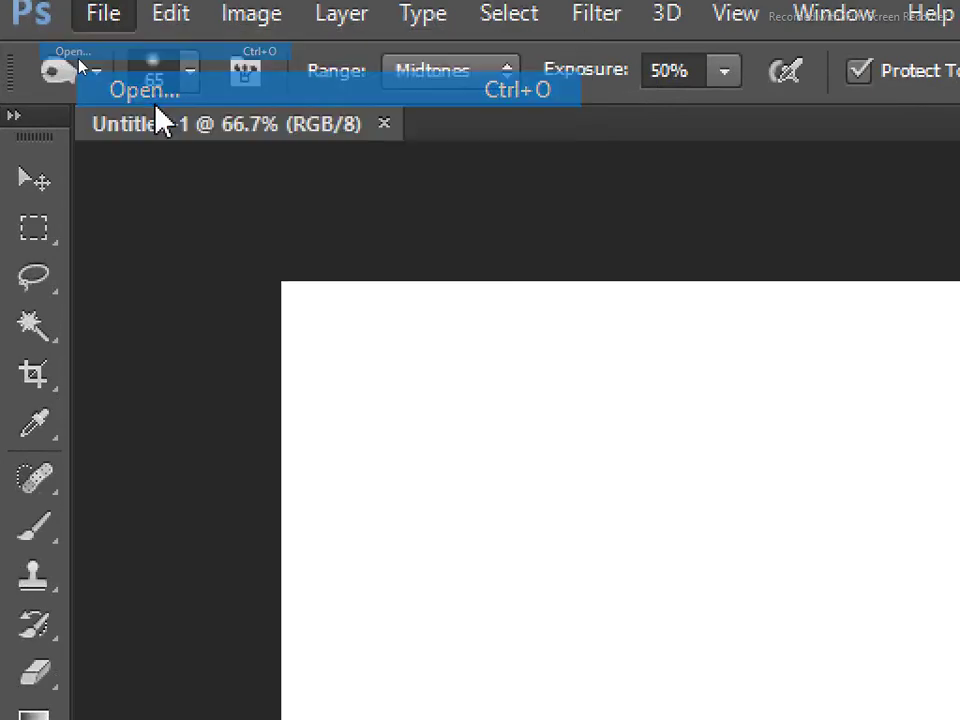
click(645, 360)
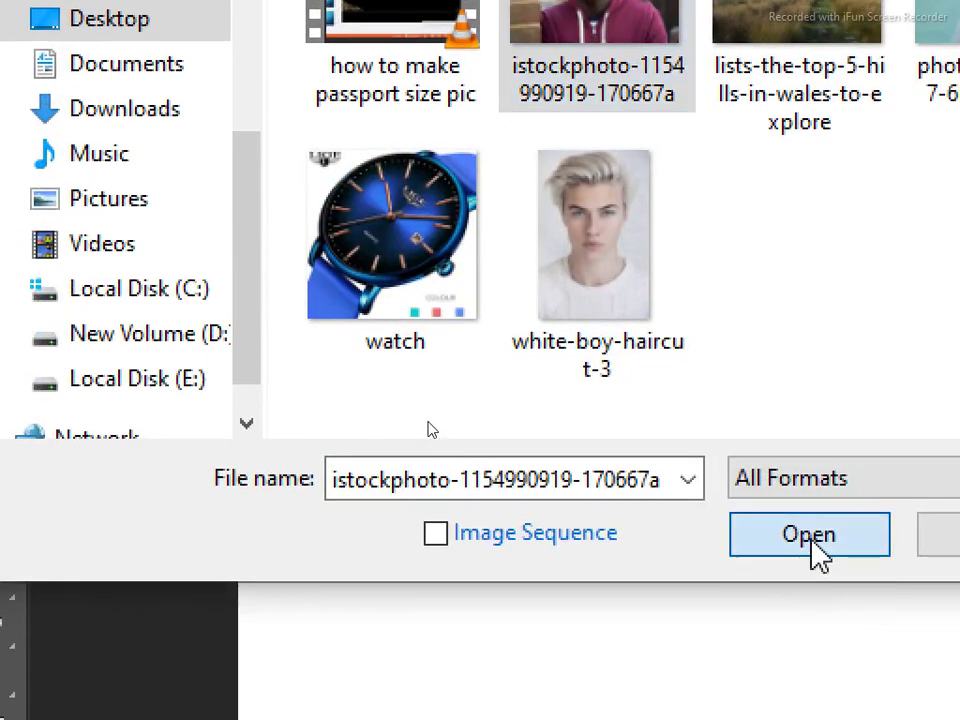
click(810, 540)
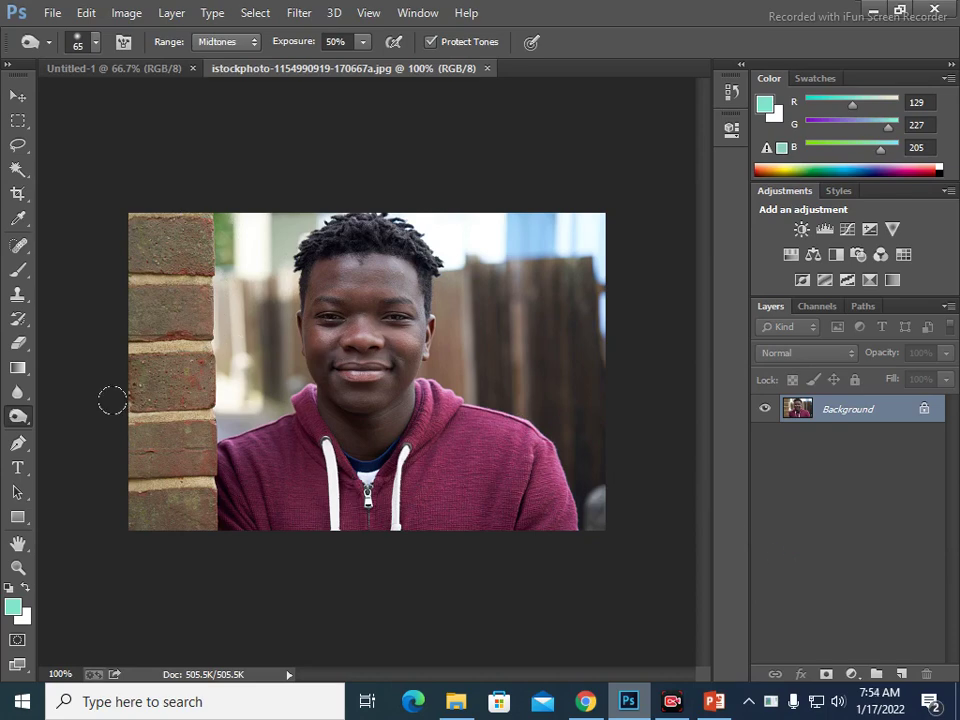
right_click(10, 424)
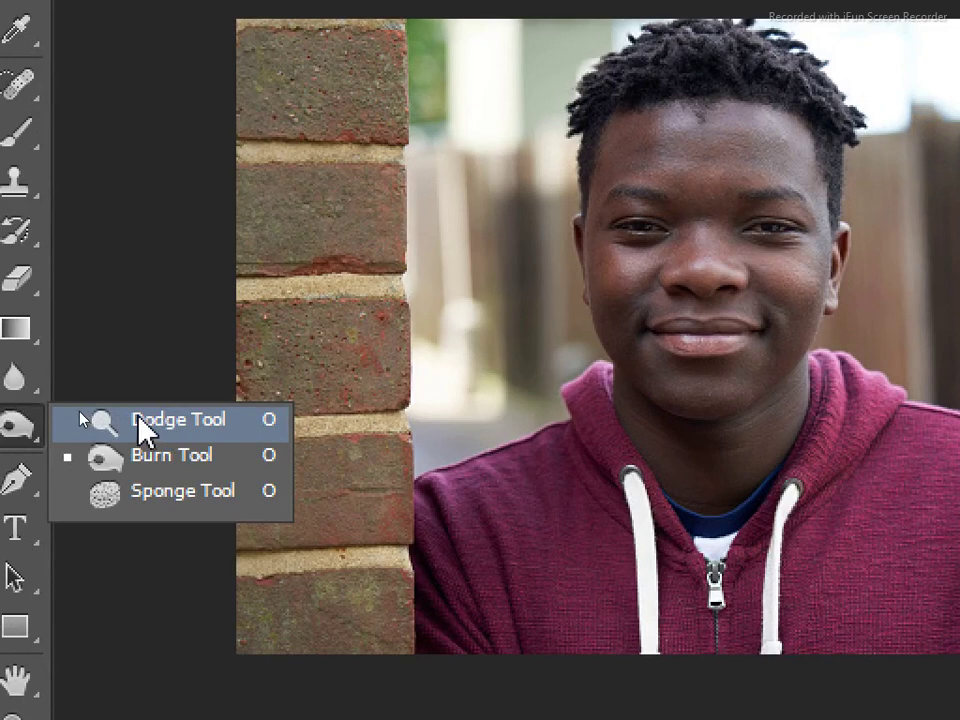
Step: Select the Dodge Tool and lighten the young man's forehead and neck
click(140, 420)
mouse_move(783, 160)
mouse_down()
mouse_move(586, 158)
mouse_move(726, 146)
mouse_move(613, 146)
mouse_move(589, 180)
mouse_move(606, 171)
mouse_move(585, 321)
mouse_move(696, 396)
mouse_move(765, 289)
mouse_move(753, 383)
mouse_move(780, 253)
mouse_move(774, 219)
mouse_move(744, 339)
mouse_move(644, 384)
mouse_move(698, 399)
mouse_move(669, 369)
mouse_move(591, 324)
mouse_move(726, 311)
mouse_move(630, 296)
mouse_move(611, 225)
mouse_move(705, 218)
mouse_move(600, 227)
mouse_move(610, 131)
mouse_move(574, 199)
mouse_move(572, 289)
mouse_move(628, 324)
mouse_move(602, 345)
mouse_move(632, 388)
mouse_move(715, 400)
mouse_move(759, 351)
mouse_move(763, 324)
mouse_move(724, 385)
mouse_move(686, 399)
mouse_move(621, 356)
mouse_move(650, 250)
mouse_up()
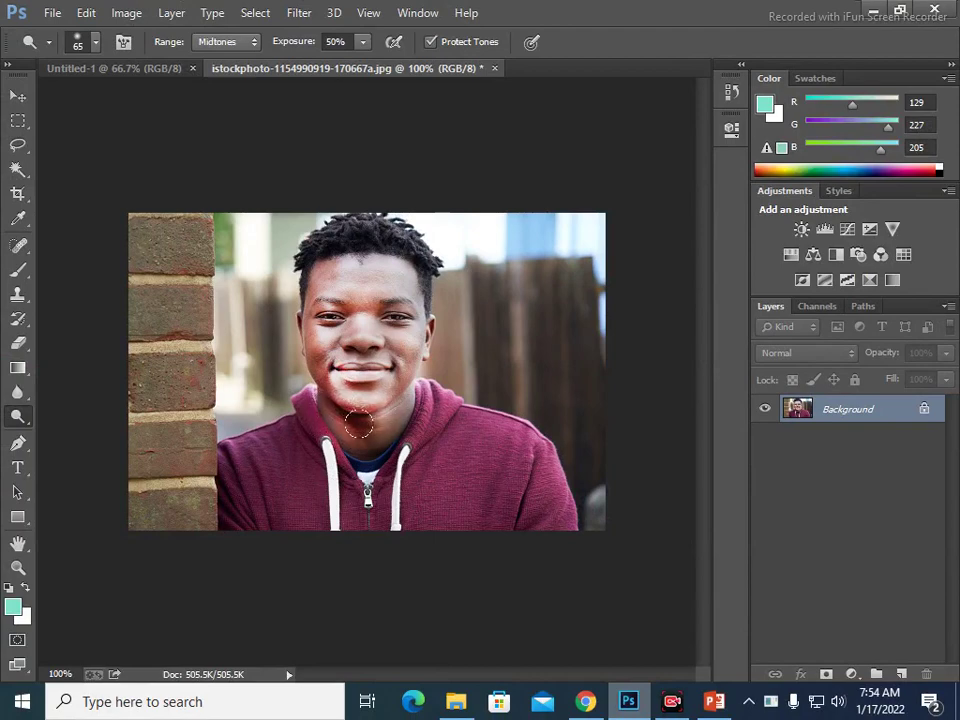
drag(358, 428, 372, 432)
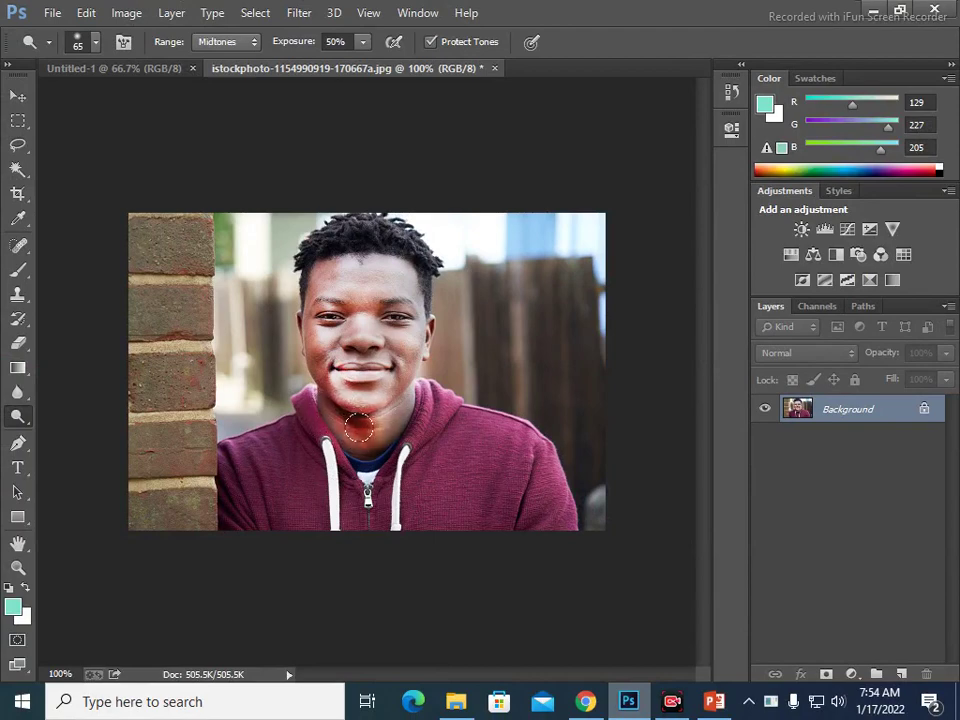
Step: At 76% exposure, dodge the forehead, left cheek, chin and neck, then lower exposure to 8%
click(364, 43)
drag(364, 63, 390, 77)
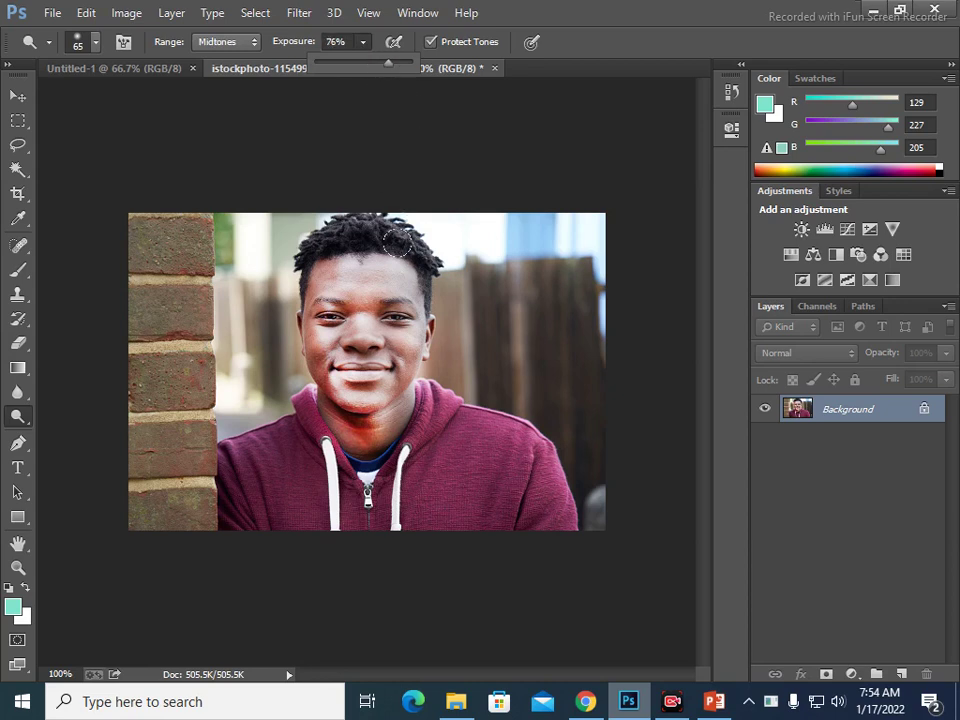
drag(375, 289, 396, 295)
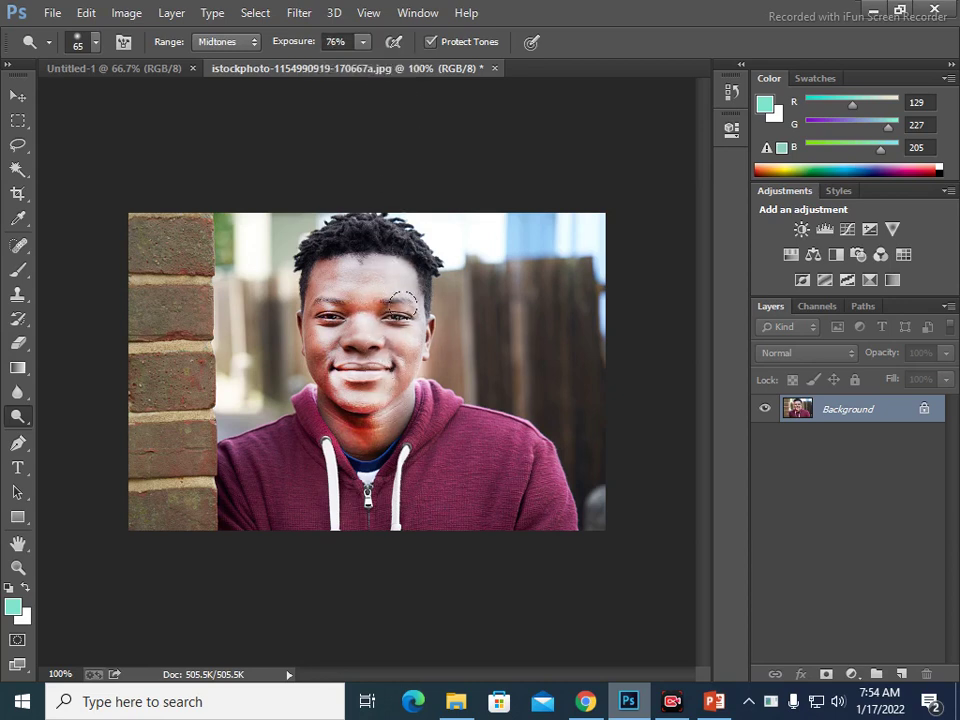
drag(305, 300, 300, 292)
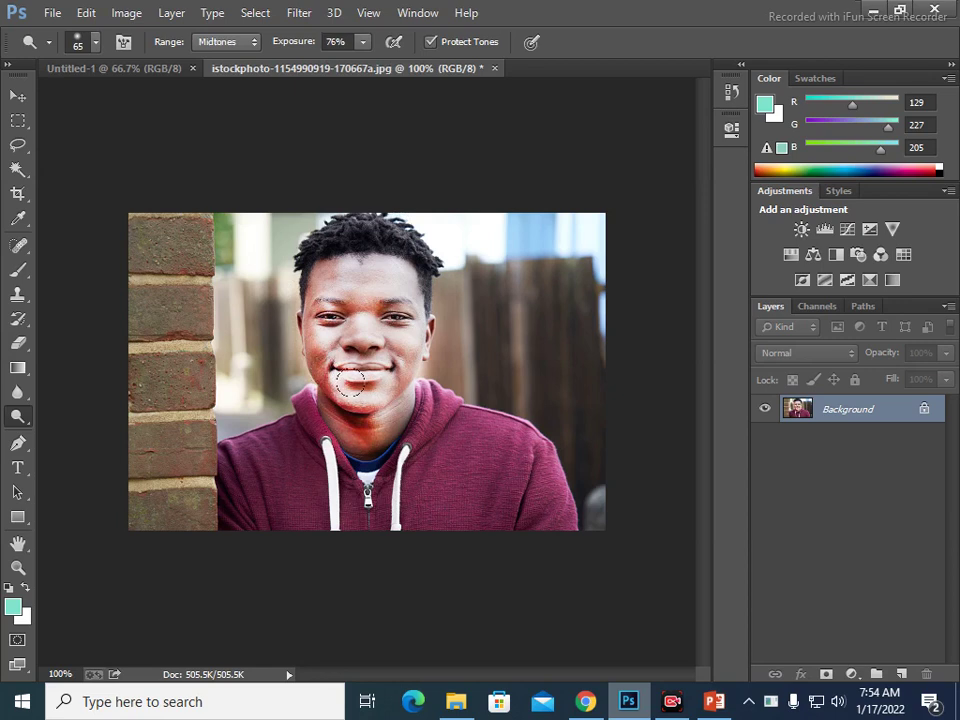
drag(395, 358, 340, 415)
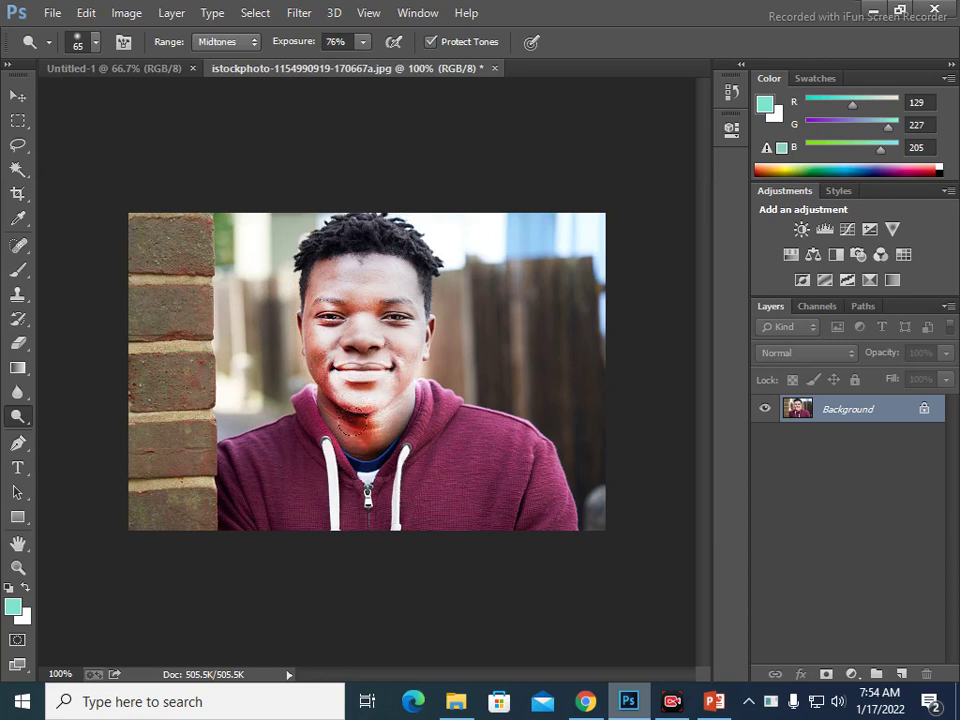
drag(321, 268, 325, 275)
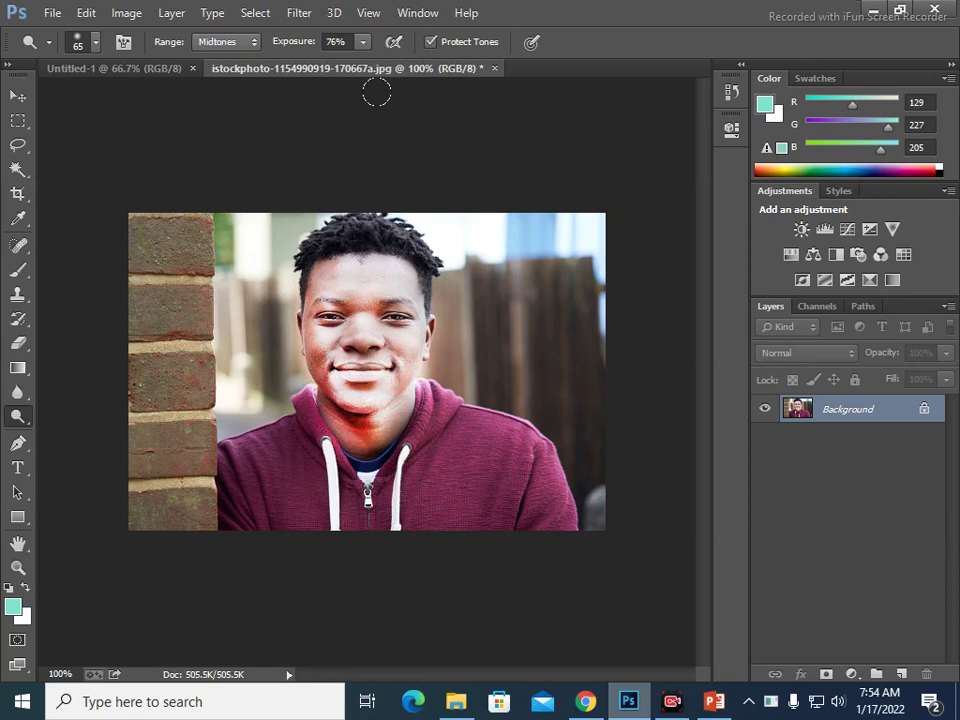
click(364, 42)
drag(302, 73, 299, 73)
Step: Keep the Dodge range on Midtones and raise exposure from 40% to 52%
click(362, 44)
drag(364, 68, 394, 64)
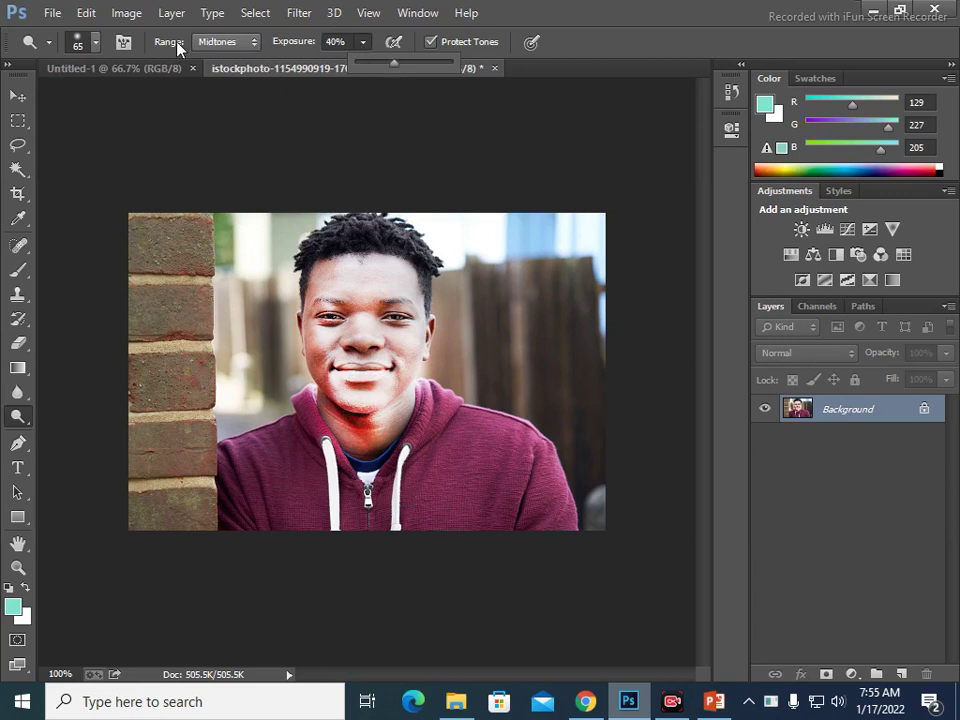
click(252, 42)
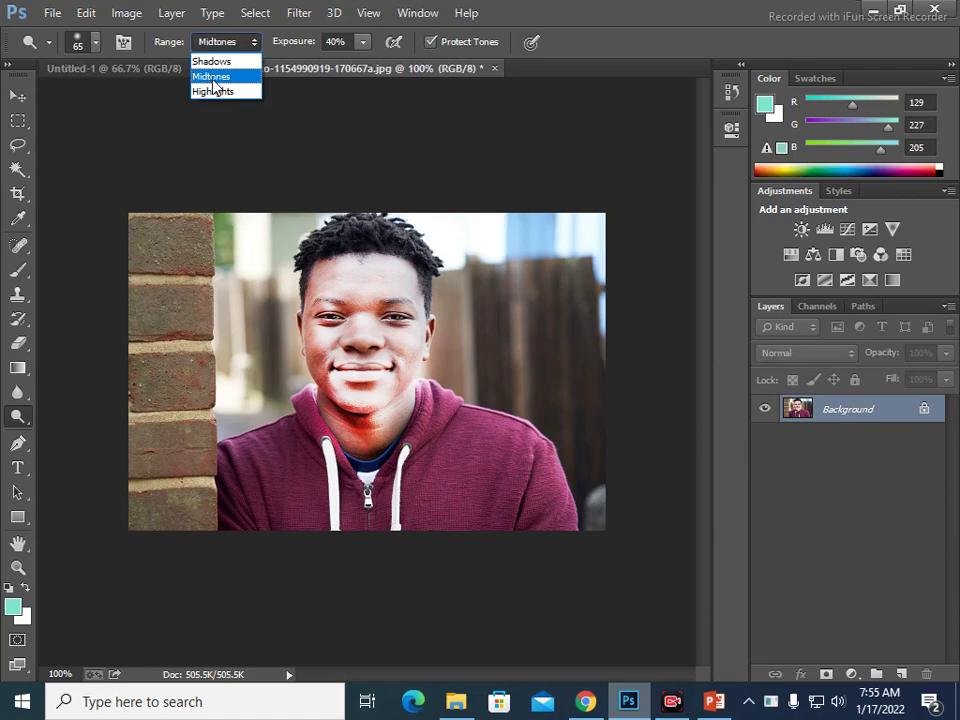
click(212, 80)
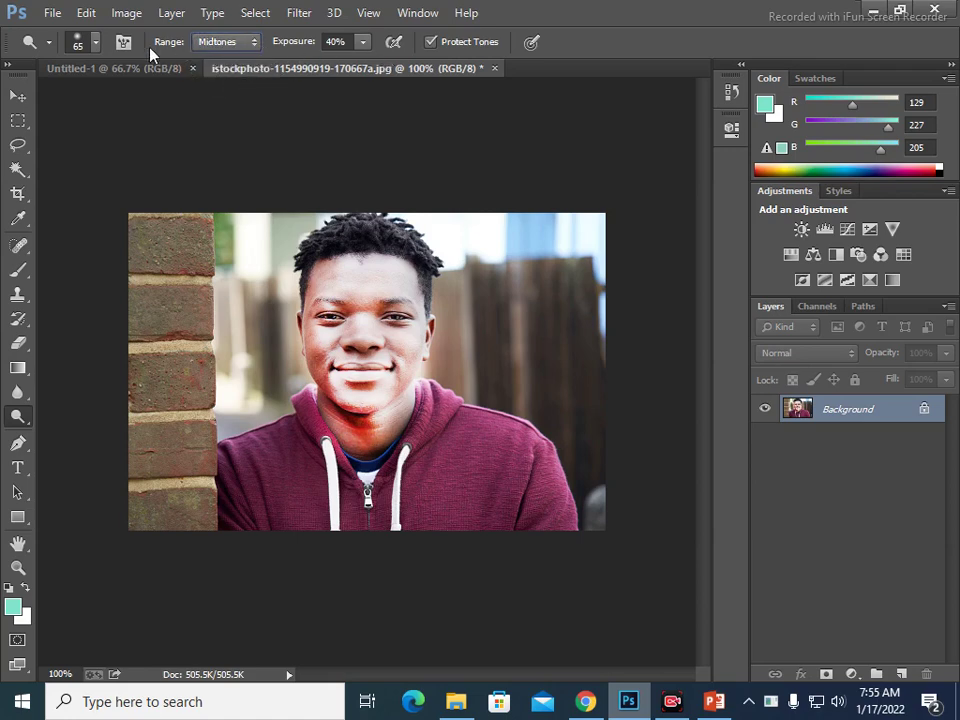
click(258, 43)
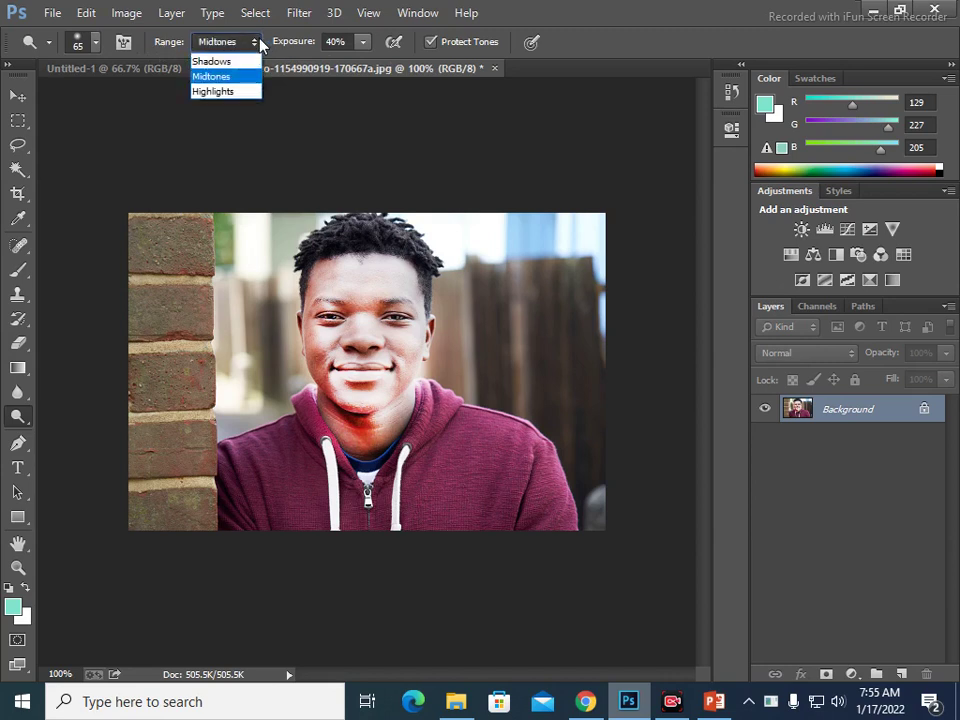
click(232, 79)
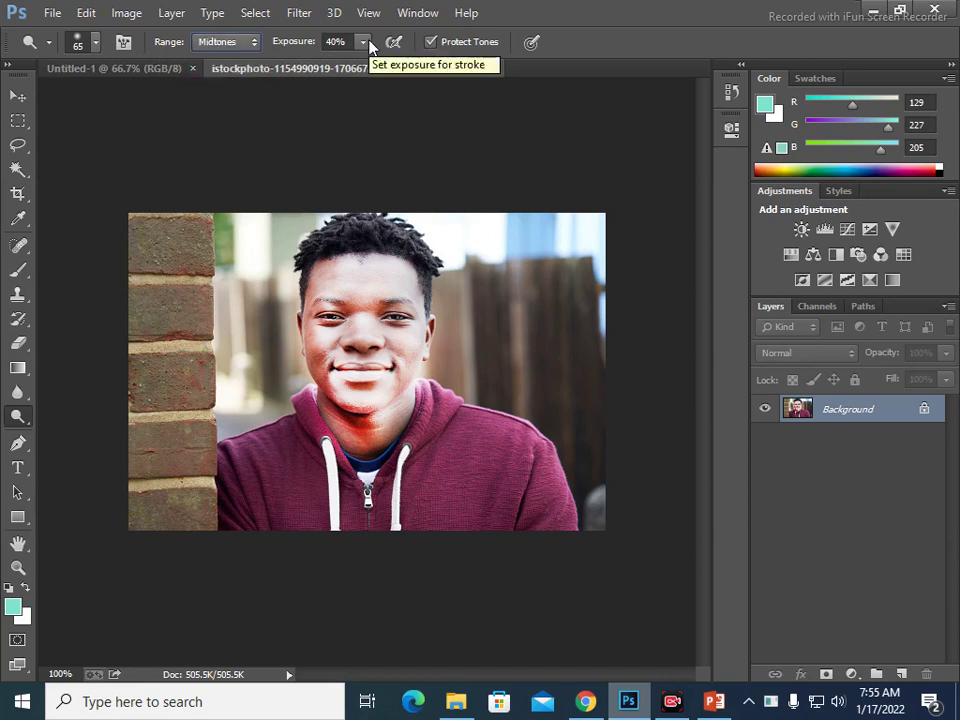
click(364, 43)
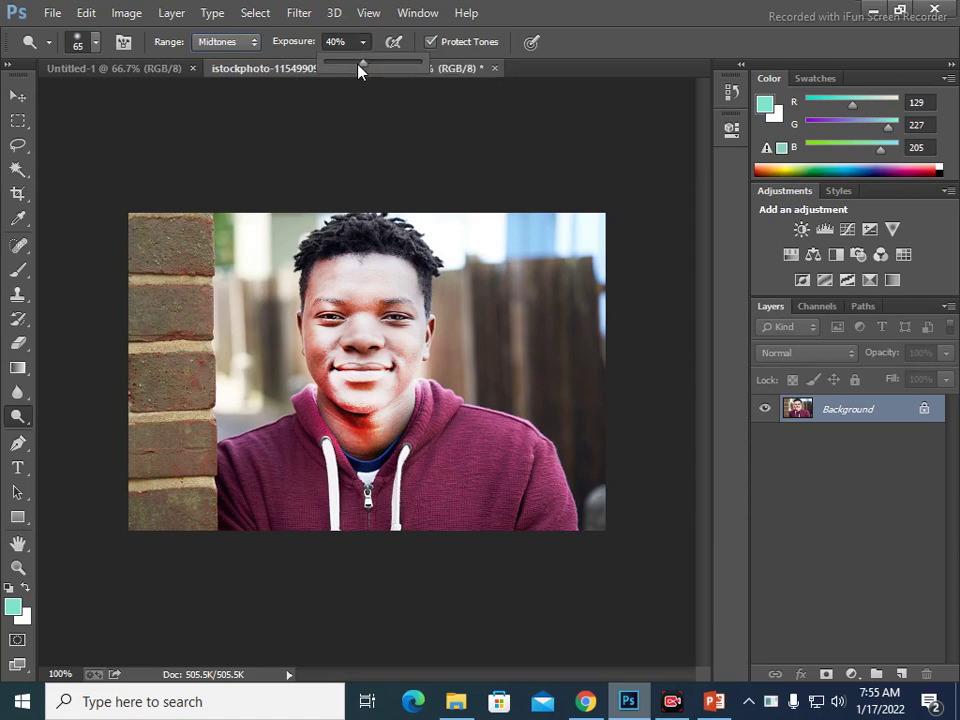
drag(359, 65, 371, 65)
click(285, 77)
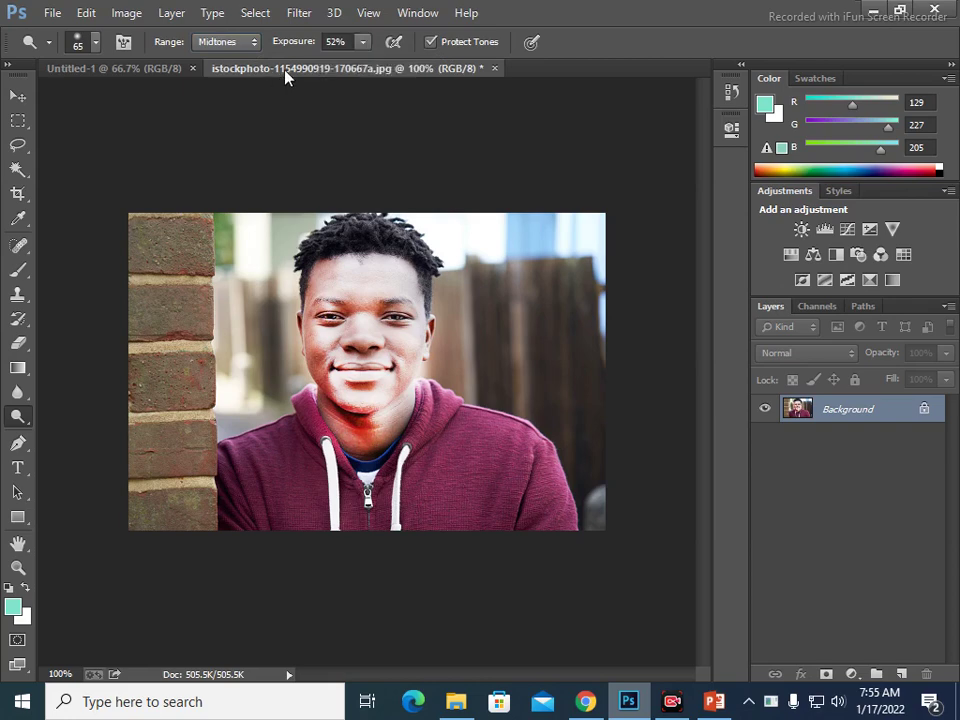
click(494, 68)
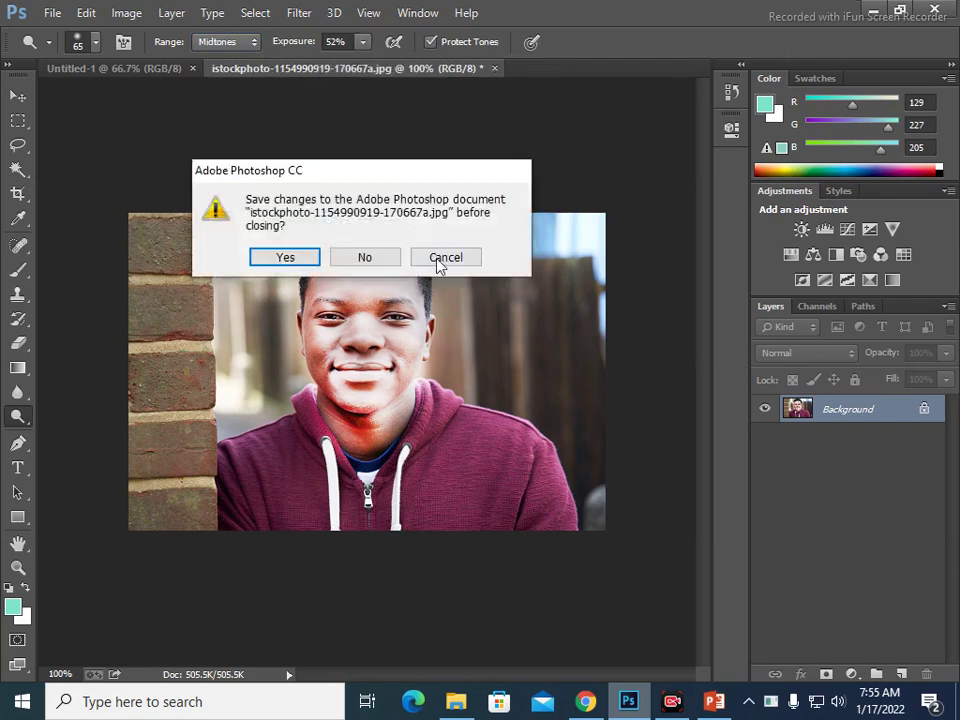
click(365, 257)
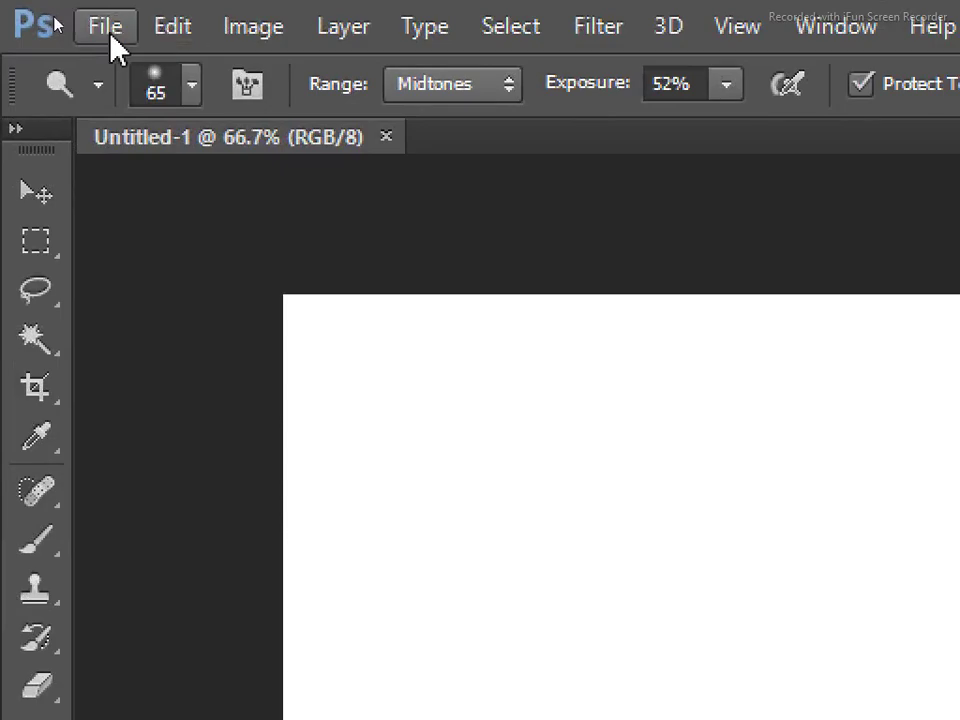
click(52, 15)
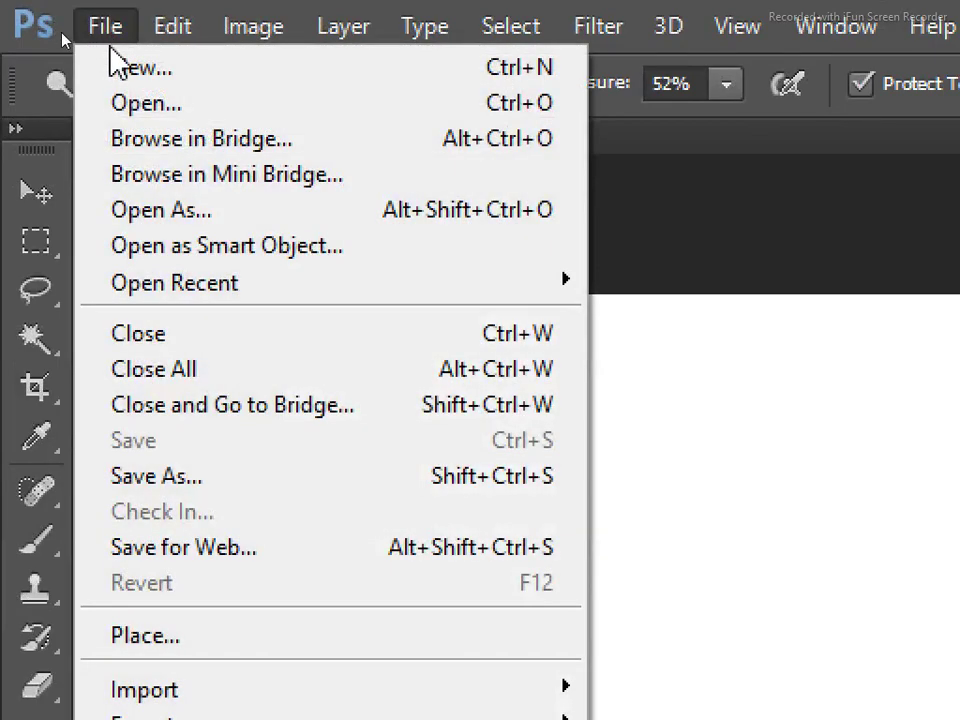
click(137, 106)
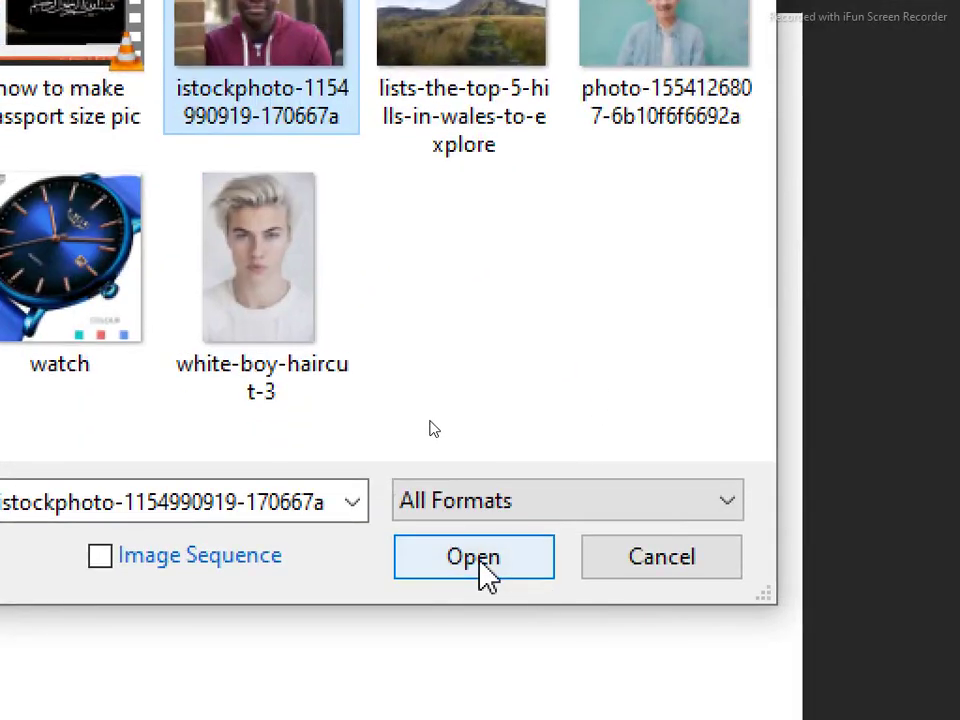
click(480, 570)
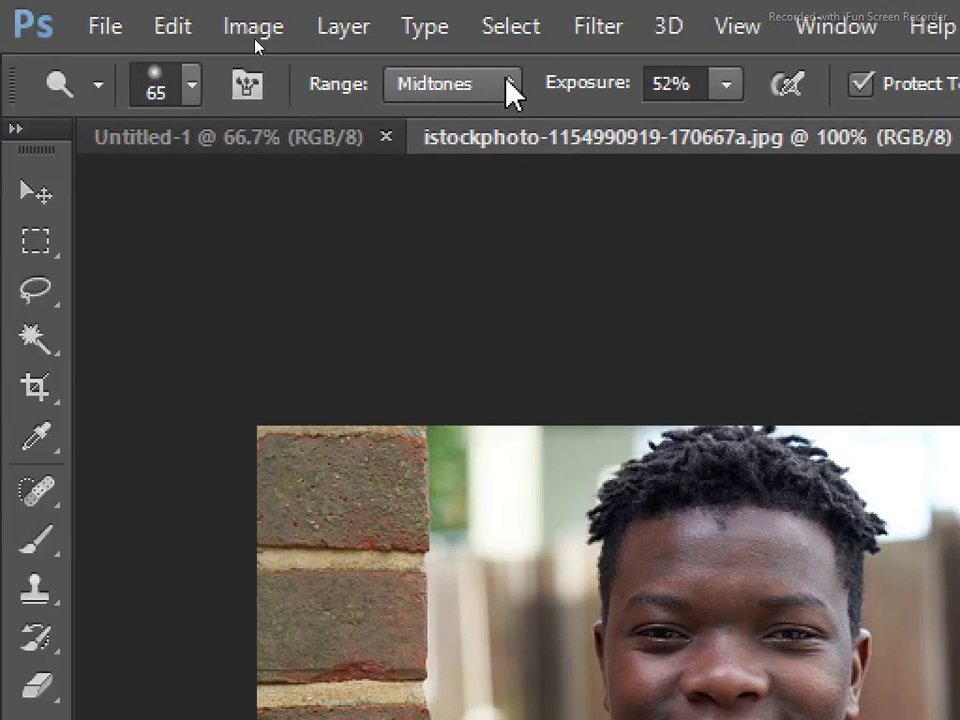
click(505, 85)
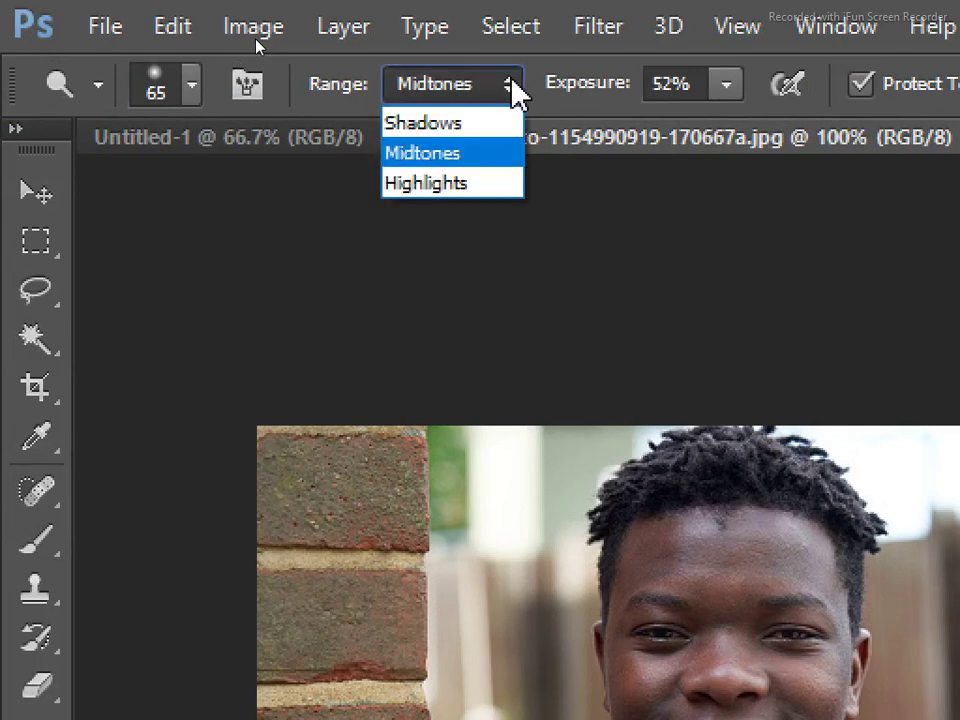
Step: Set the Dodge brush to 71 px, Midtones range, and adjust its exposure to 56%
click(428, 170)
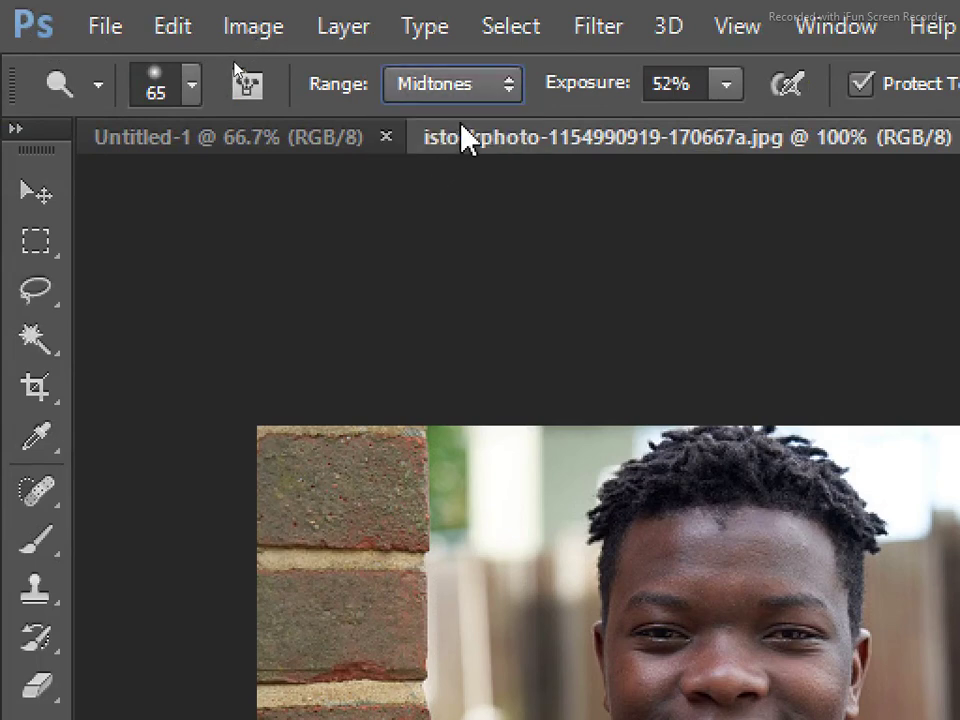
click(191, 87)
click(287, 205)
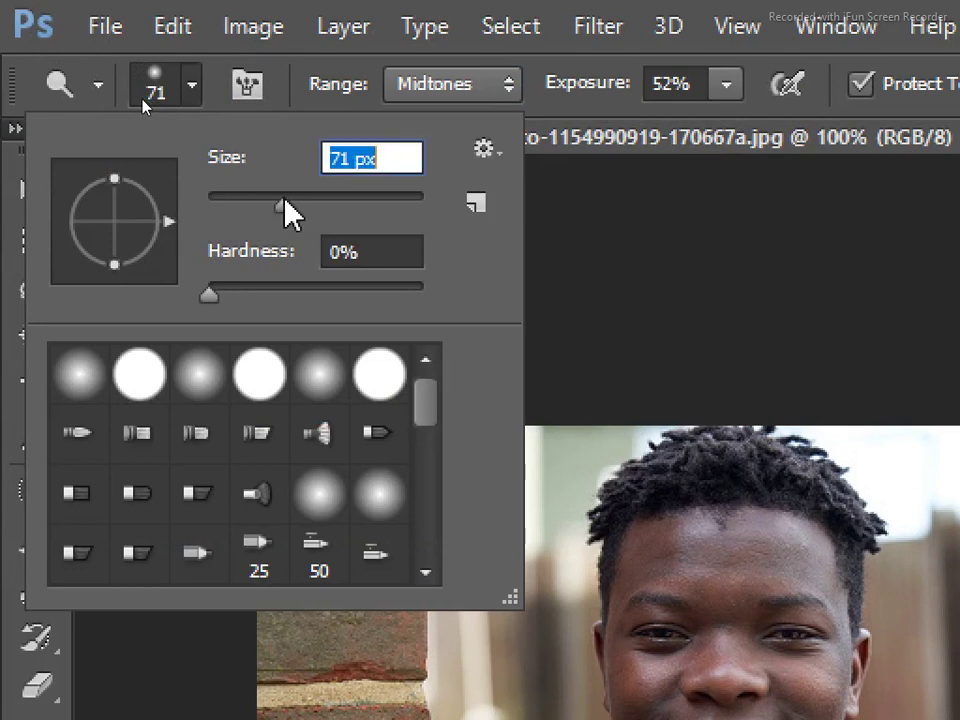
click(648, 262)
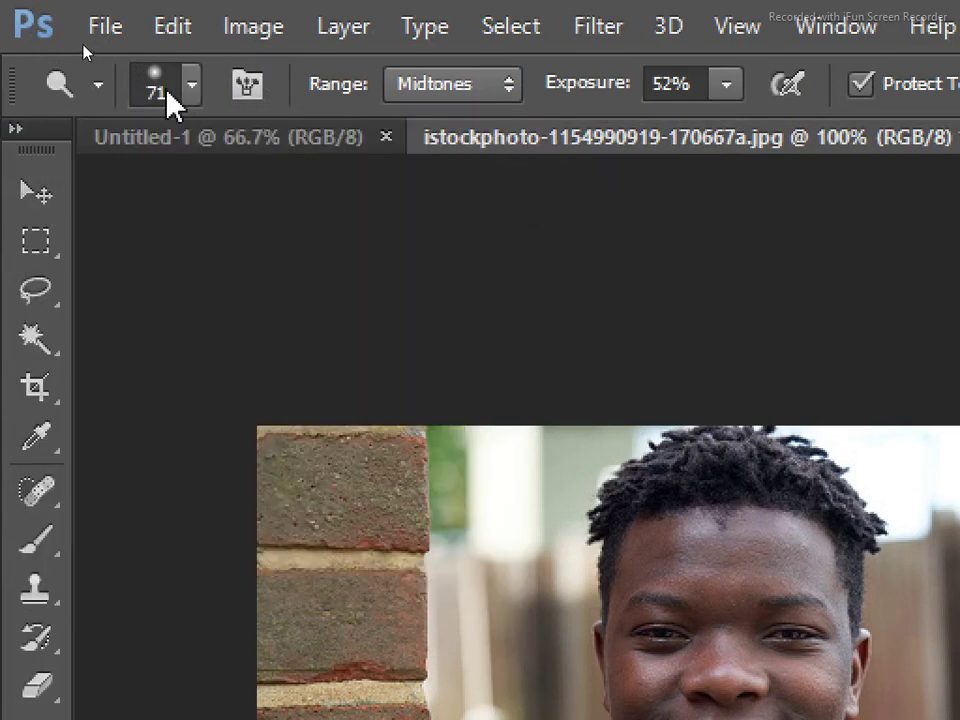
click(727, 96)
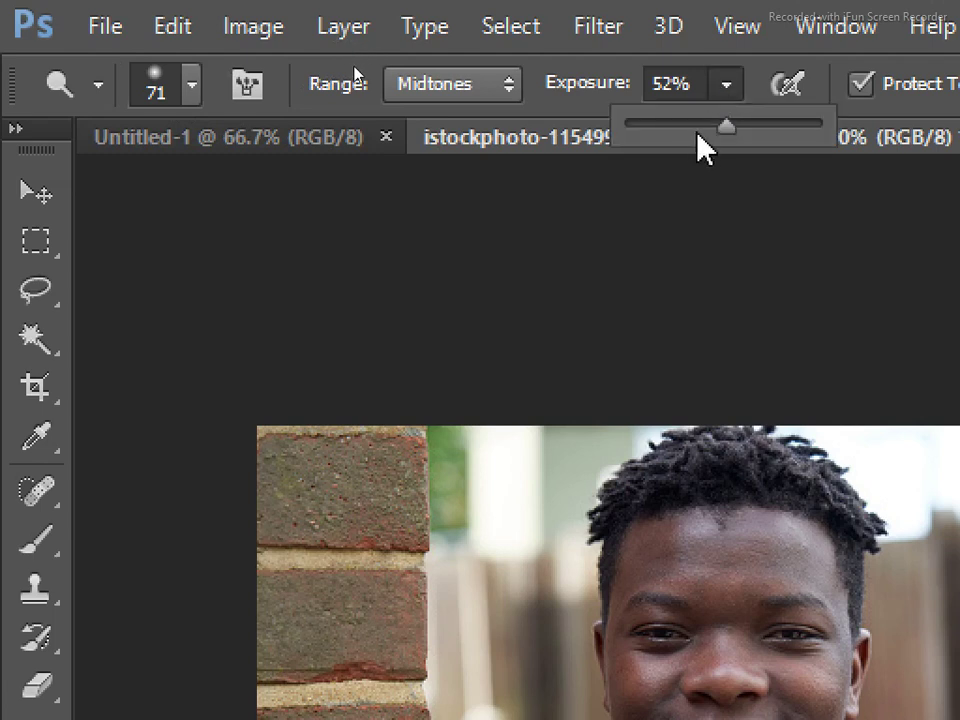
mouse_move(729, 128)
mouse_down()
mouse_move(699, 128)
mouse_move(734, 128)
mouse_up()
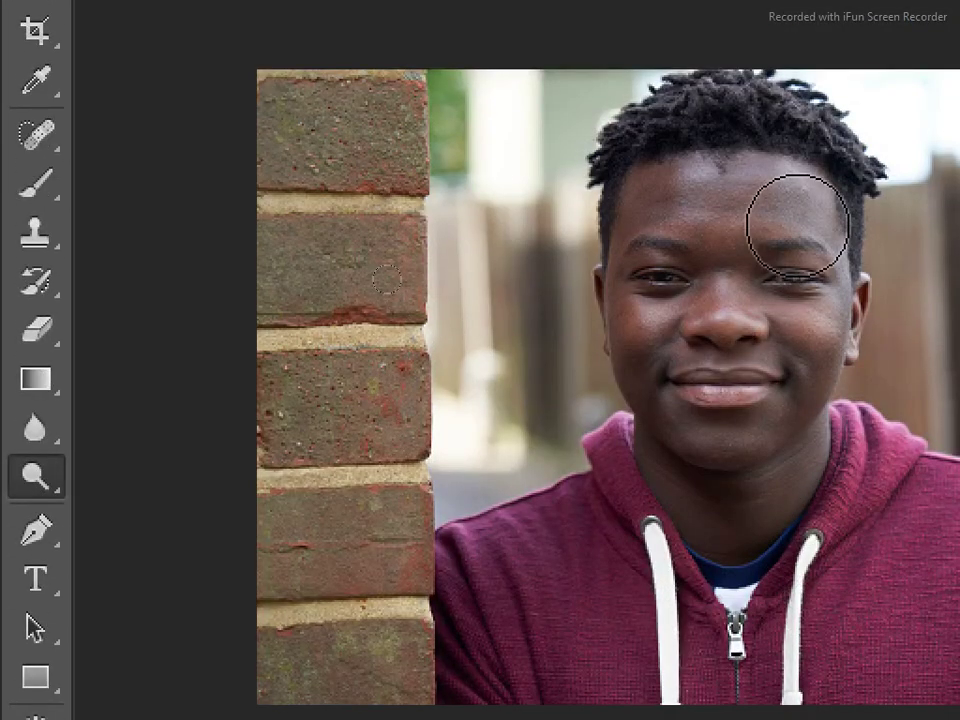
Step: Dodge the forehead, the skin from neck to forehead, and the central face
mouse_move(797, 225)
mouse_down()
mouse_move(707, 210)
mouse_move(763, 199)
mouse_move(686, 199)
mouse_move(763, 191)
mouse_move(636, 216)
mouse_move(739, 195)
mouse_move(627, 267)
mouse_move(707, 422)
mouse_move(797, 281)
mouse_move(823, 315)
mouse_move(821, 291)
mouse_move(759, 431)
mouse_move(816, 377)
mouse_move(767, 431)
mouse_move(636, 407)
mouse_move(651, 379)
mouse_move(750, 422)
mouse_move(639, 353)
mouse_move(634, 315)
mouse_move(731, 373)
mouse_move(739, 349)
mouse_move(698, 317)
mouse_move(707, 253)
mouse_move(664, 178)
mouse_move(632, 219)
mouse_move(615, 287)
mouse_move(617, 351)
mouse_move(646, 399)
mouse_move(735, 450)
mouse_move(823, 358)
mouse_move(799, 396)
mouse_move(775, 250)
mouse_move(705, 283)
mouse_move(628, 281)
mouse_move(649, 405)
mouse_move(699, 486)
mouse_move(797, 471)
mouse_move(737, 506)
mouse_move(695, 510)
mouse_move(739, 523)
mouse_up()
drag(767, 133, 734, 225)
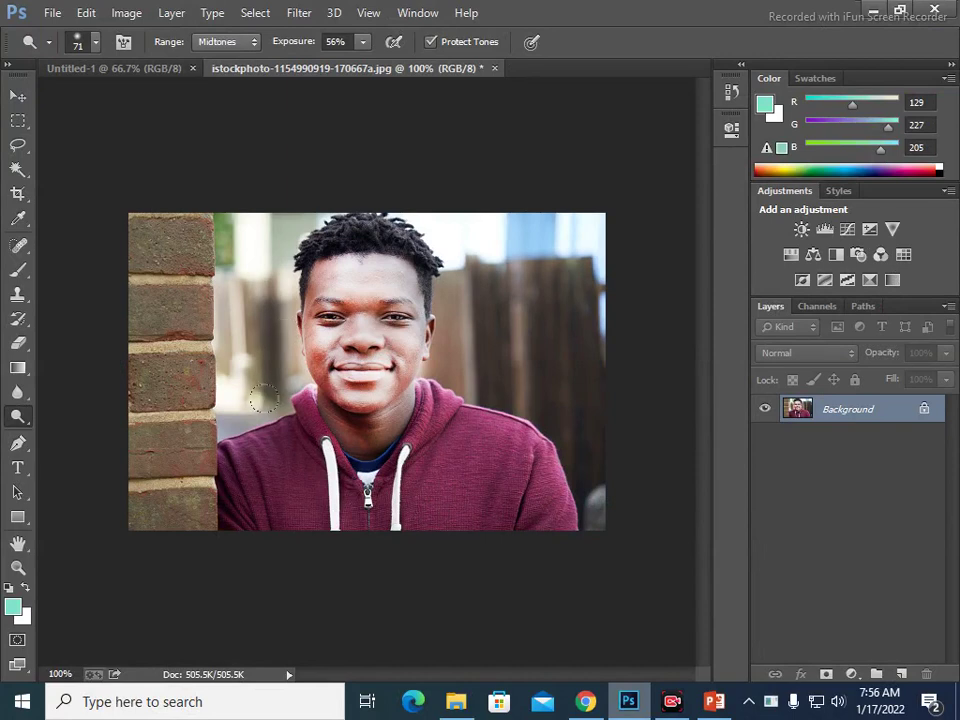
right_click(13, 421)
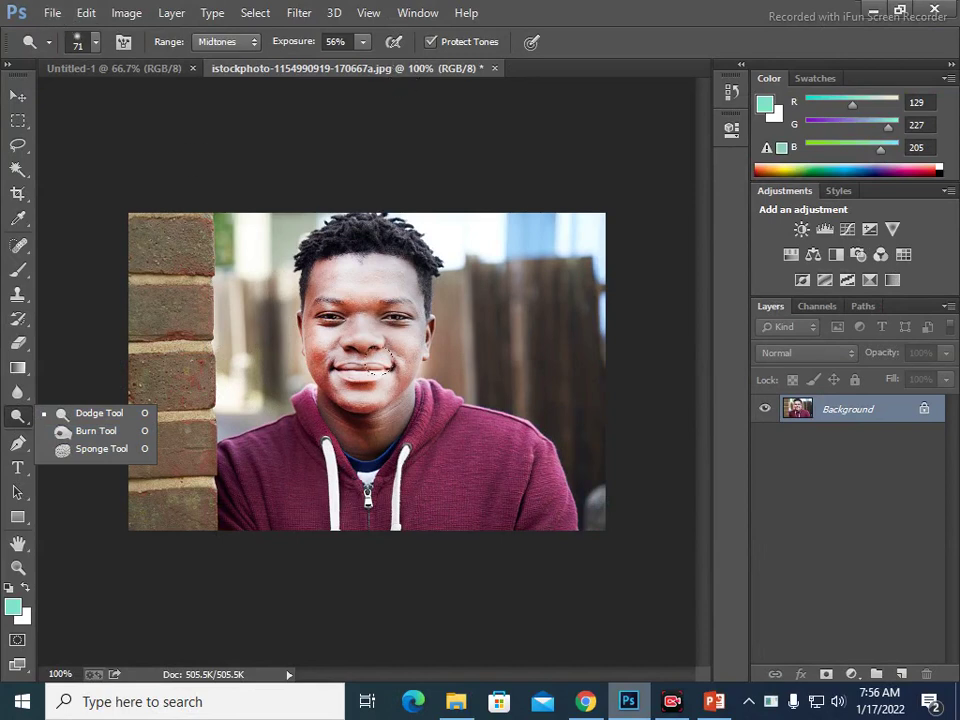
click(384, 340)
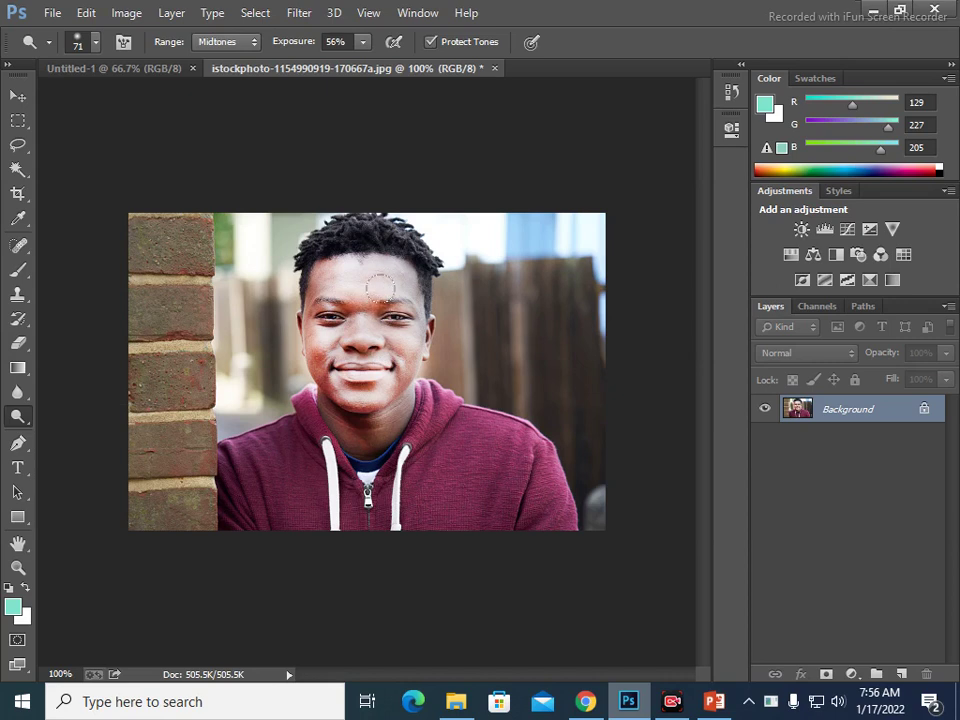
drag(386, 278, 272, 348)
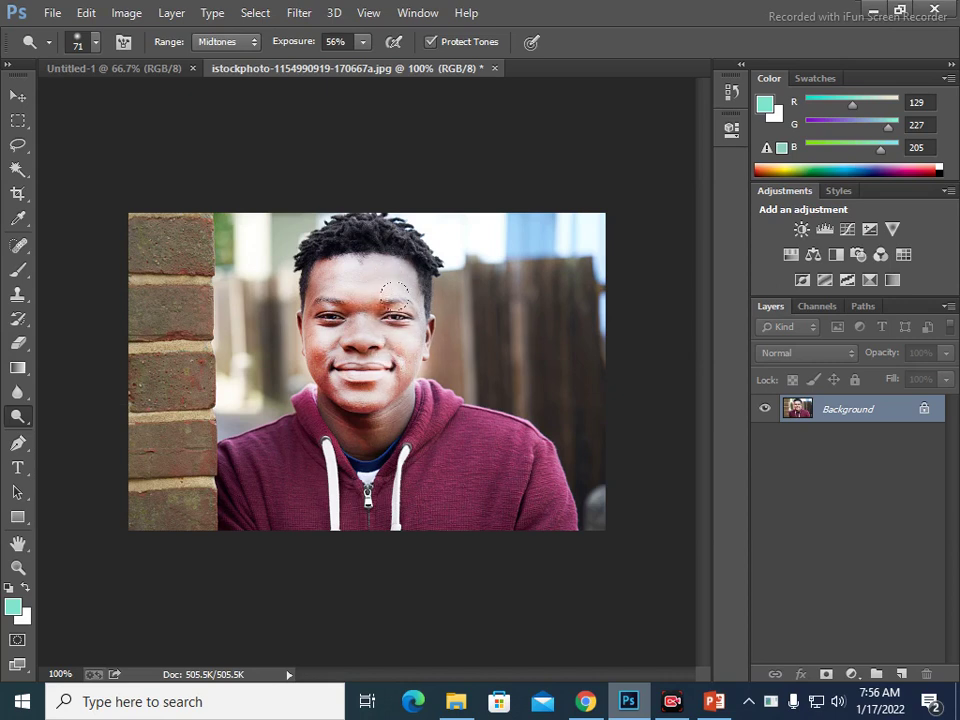
right_click(17, 418)
Step: With the Burn Tool, darken the patch between the eyes, the forehead and around the eyes
click(102, 438)
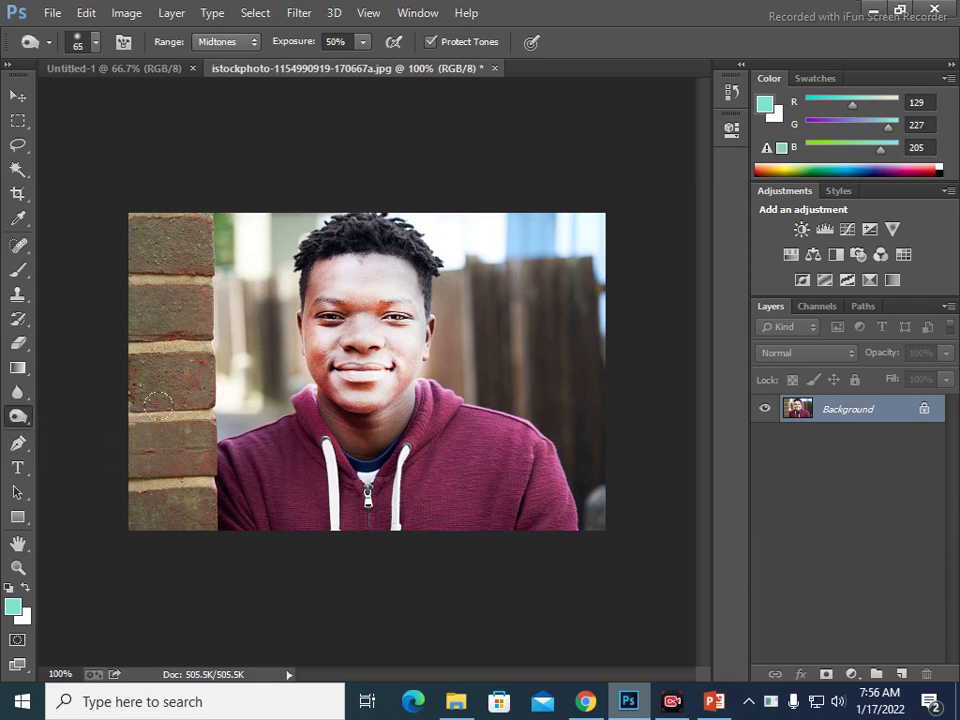
mouse_move(372, 308)
mouse_down()
mouse_move(382, 314)
mouse_move(336, 266)
mouse_up()
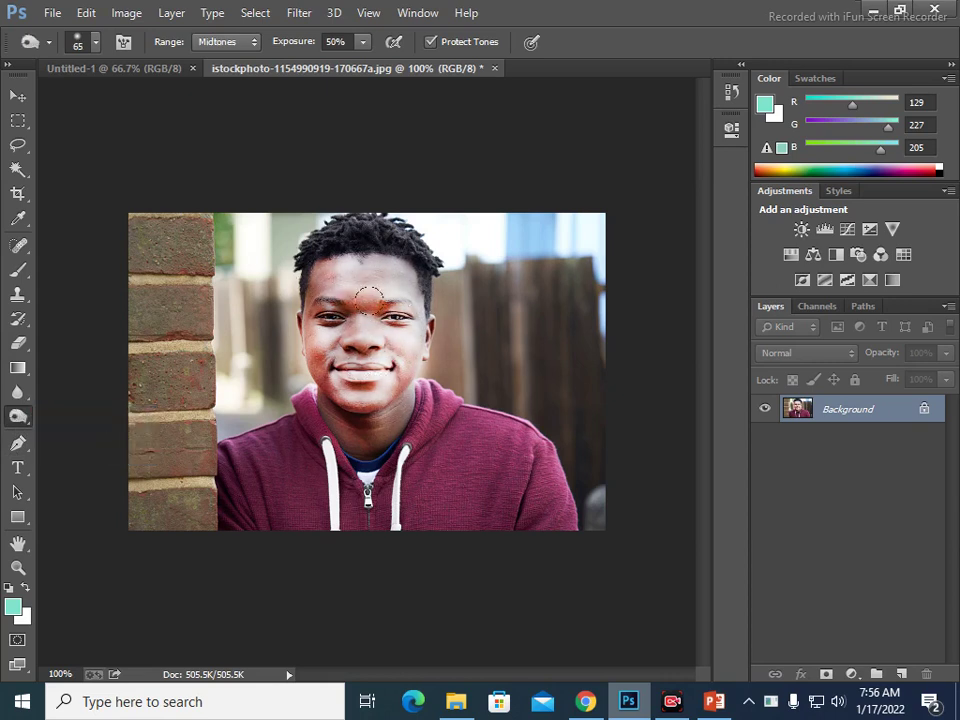
mouse_move(336, 266)
mouse_down()
mouse_move(398, 304)
mouse_move(352, 330)
mouse_move(396, 274)
mouse_move(407, 336)
mouse_move(363, 274)
mouse_move(396, 266)
mouse_move(330, 320)
mouse_move(340, 350)
mouse_move(393, 365)
mouse_move(300, 375)
mouse_up()
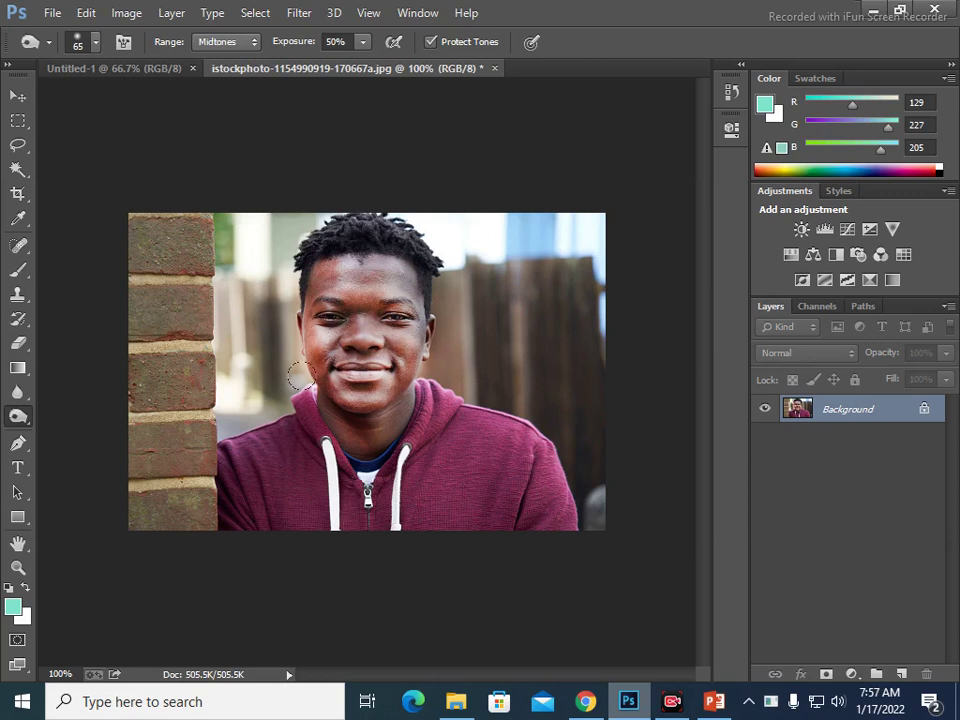
right_click(30, 421)
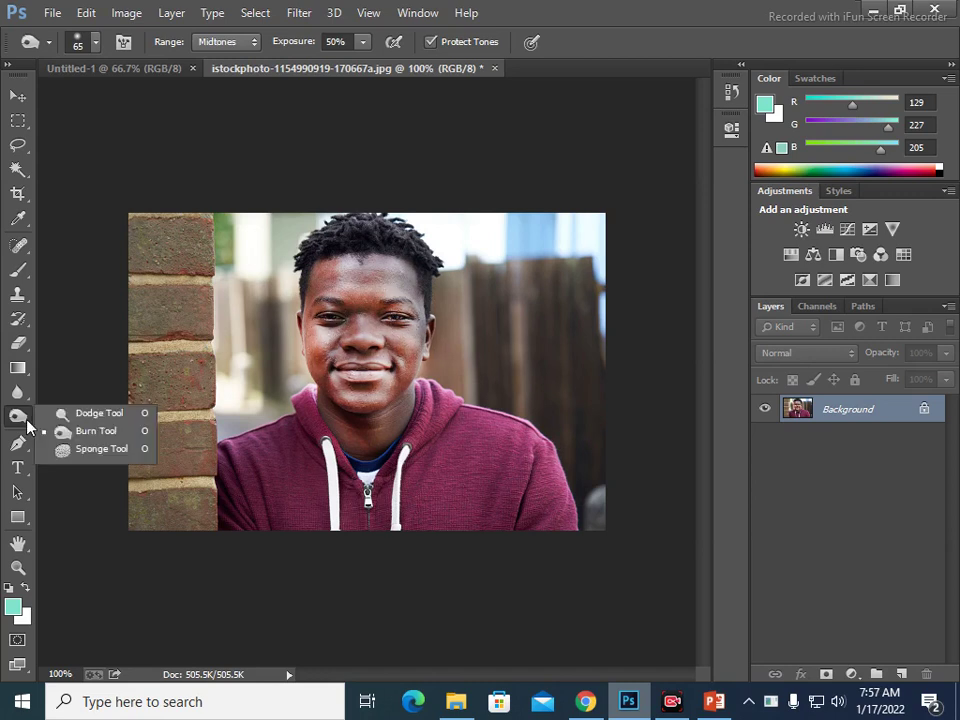
Step: Keep the Burn Tool active and open white-boy-haircut-3.jpg
click(83, 441)
click(52, 13)
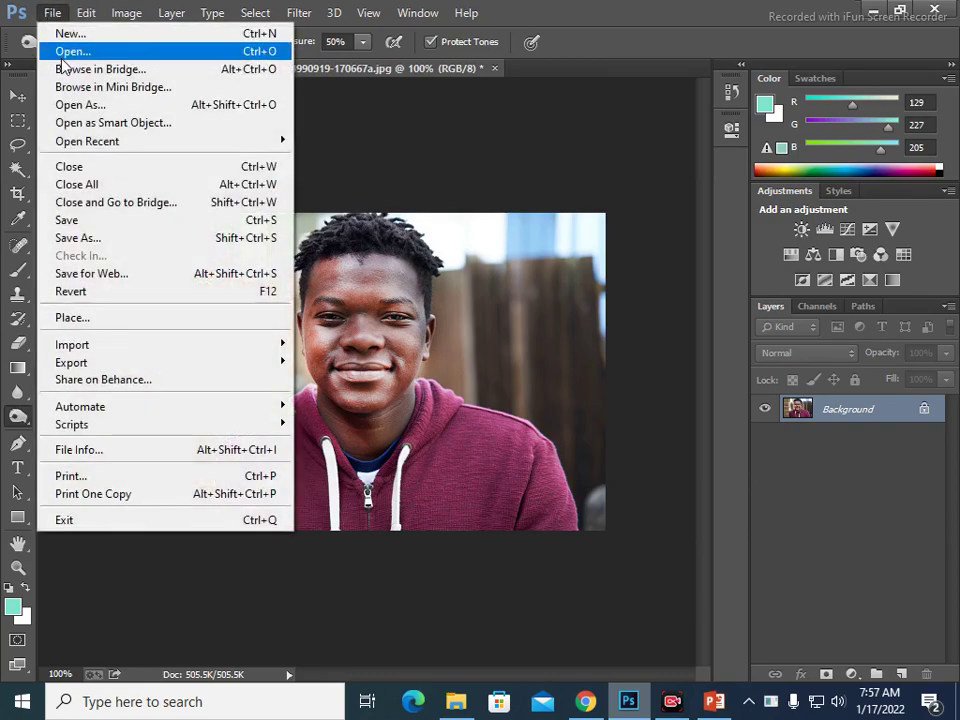
click(90, 49)
click(317, 276)
click(428, 418)
Step: Burn the skin below the right eye, both cheeks and the nose darker
mouse_move(385, 262)
mouse_down()
mouse_move(413, 332)
mouse_move(361, 413)
mouse_up()
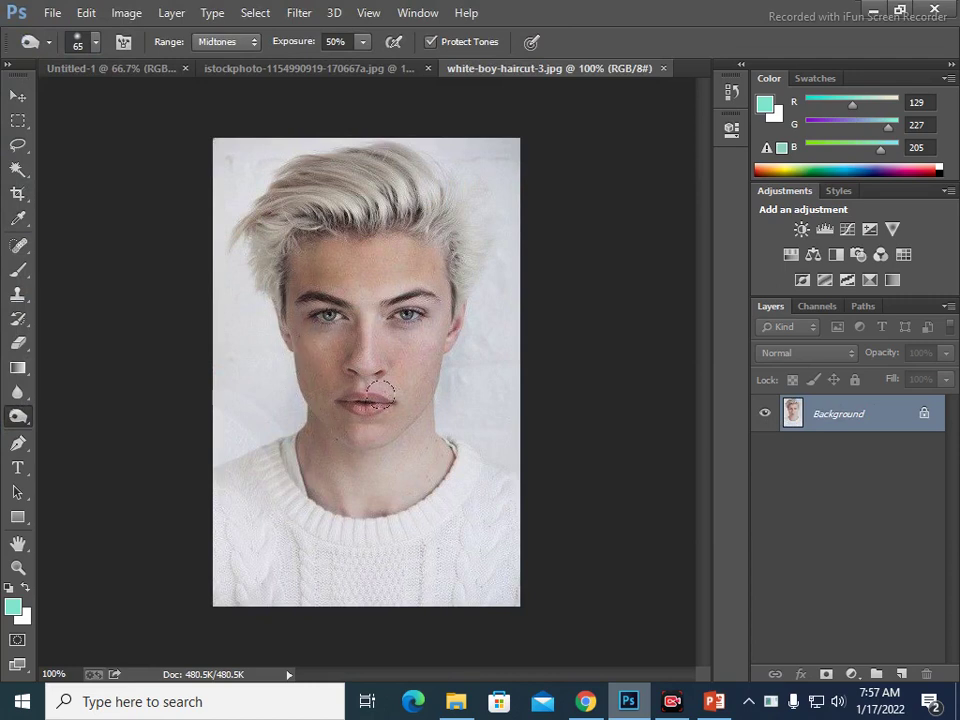
mouse_move(361, 413)
mouse_down()
mouse_move(407, 324)
mouse_move(305, 268)
mouse_move(362, 417)
mouse_move(342, 313)
mouse_move(312, 409)
mouse_move(396, 364)
mouse_move(356, 429)
mouse_move(406, 456)
mouse_move(436, 457)
mouse_move(410, 432)
mouse_move(386, 459)
mouse_move(418, 339)
mouse_move(318, 248)
mouse_move(318, 205)
mouse_move(334, 279)
mouse_move(443, 240)
mouse_move(405, 382)
mouse_up()
mouse_move(341, 352)
mouse_down()
mouse_move(326, 386)
mouse_move(349, 366)
mouse_move(357, 373)
mouse_up()
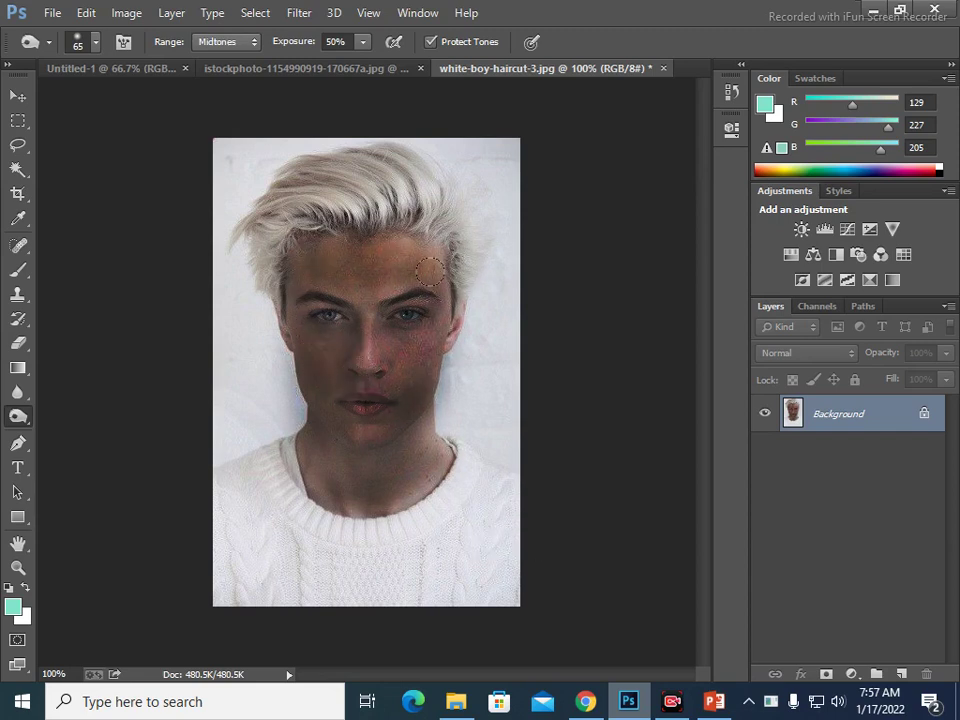
Step: Burn the neck below the chin at Midtones with exposure set to 44%, then switch to Move
right_click(19, 418)
click(110, 441)
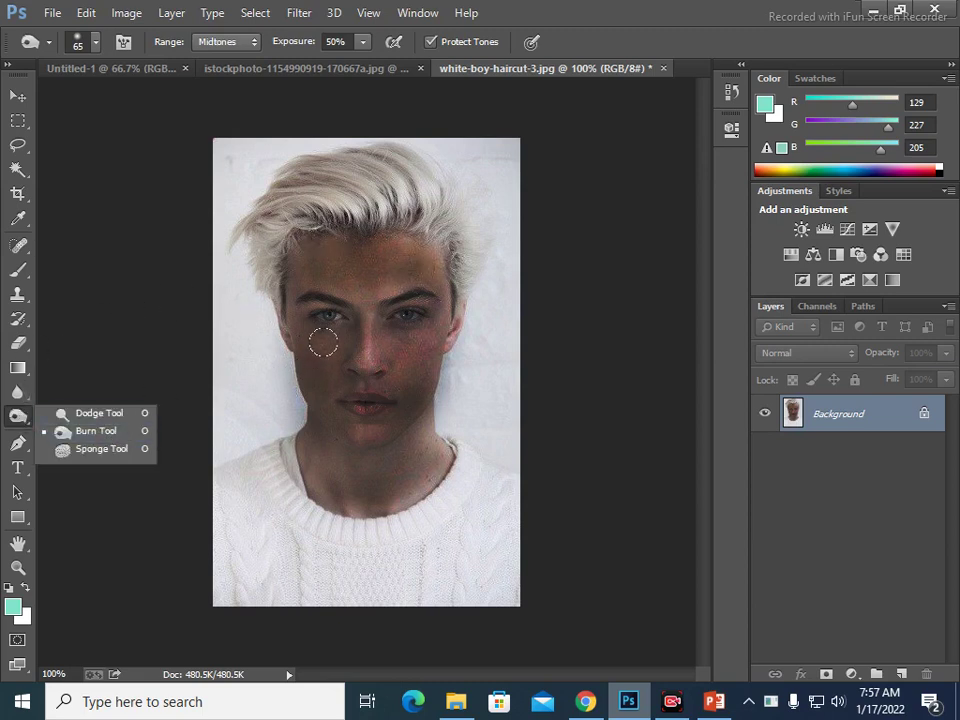
mouse_move(338, 438)
mouse_down()
mouse_move(288, 451)
mouse_move(385, 493)
mouse_move(439, 454)
mouse_move(430, 497)
mouse_up()
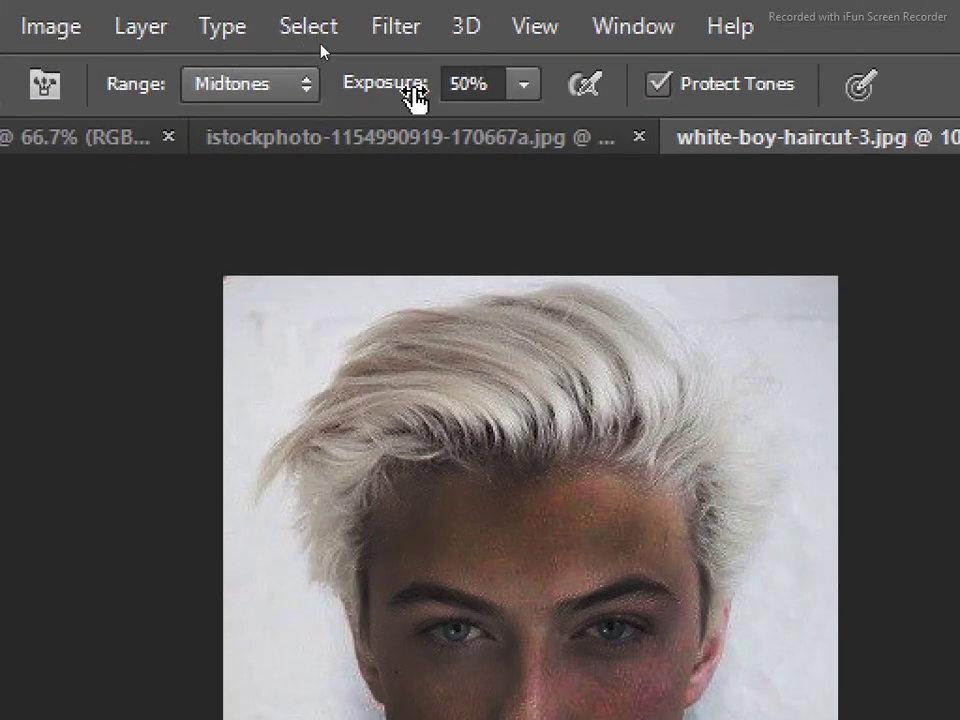
click(526, 88)
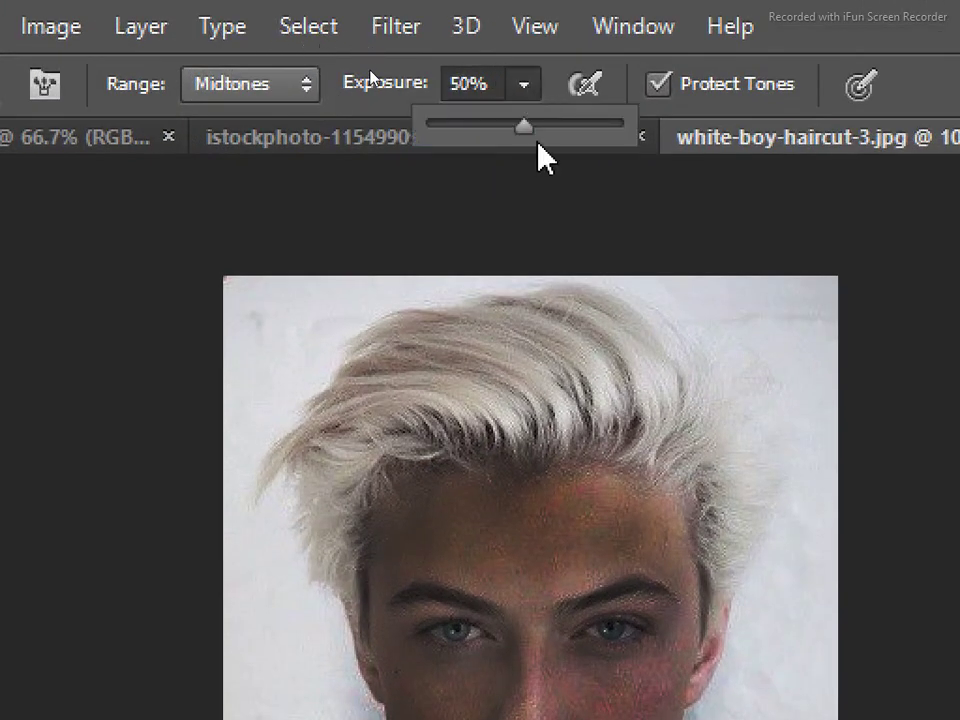
mouse_move(531, 131)
mouse_down()
mouse_move(604, 143)
mouse_move(437, 125)
mouse_move(513, 135)
mouse_up()
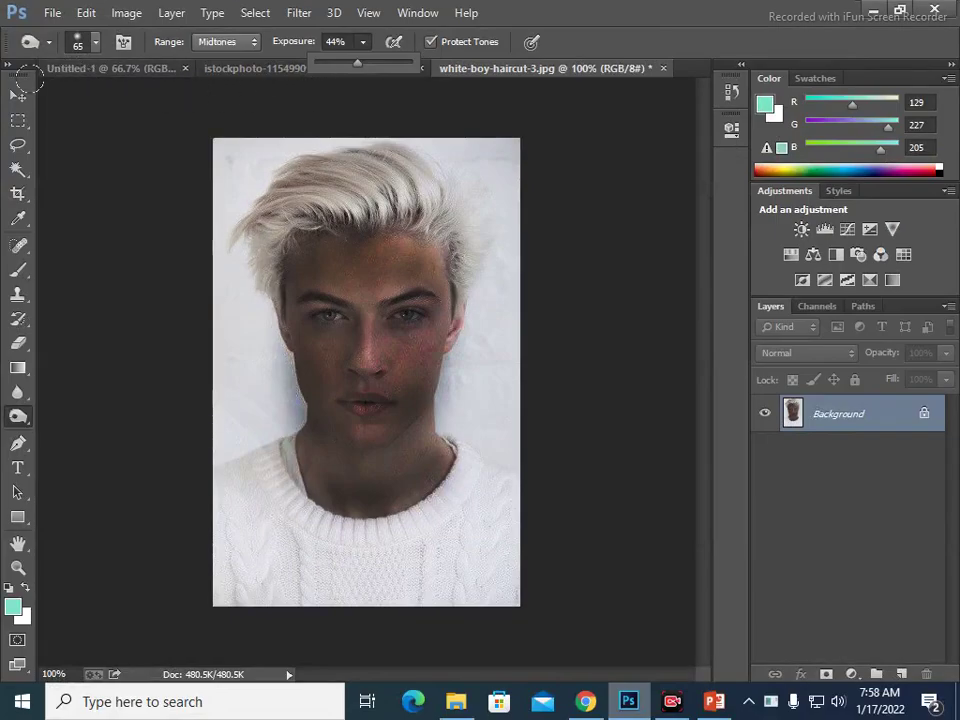
click(18, 95)
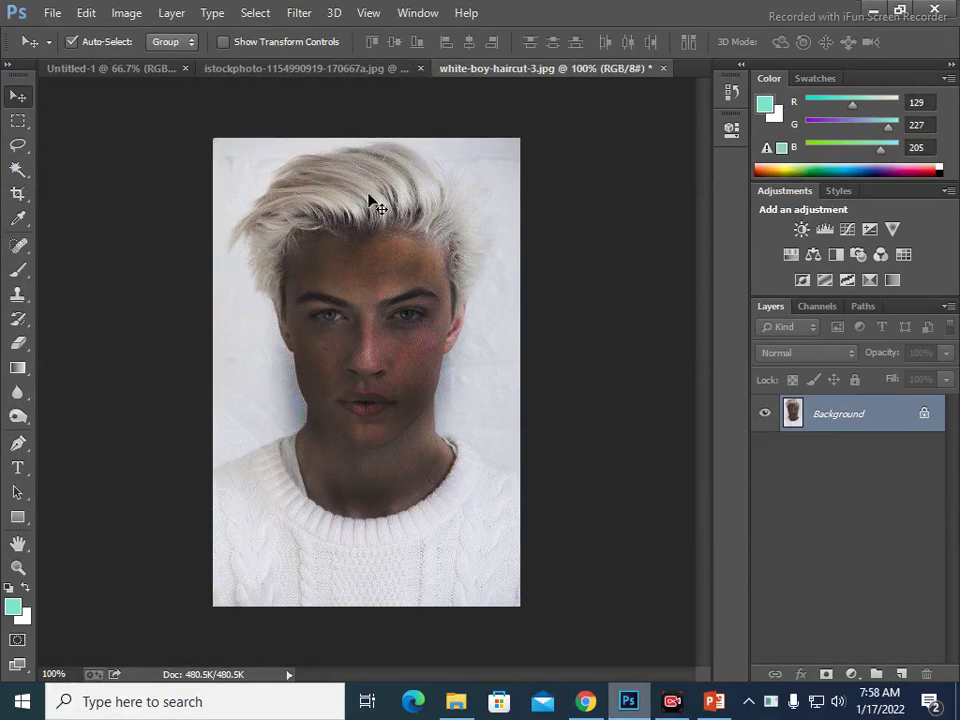
Step: Close the istockphoto and white-boy-haircut-3 portraits without saving changes
click(420, 68)
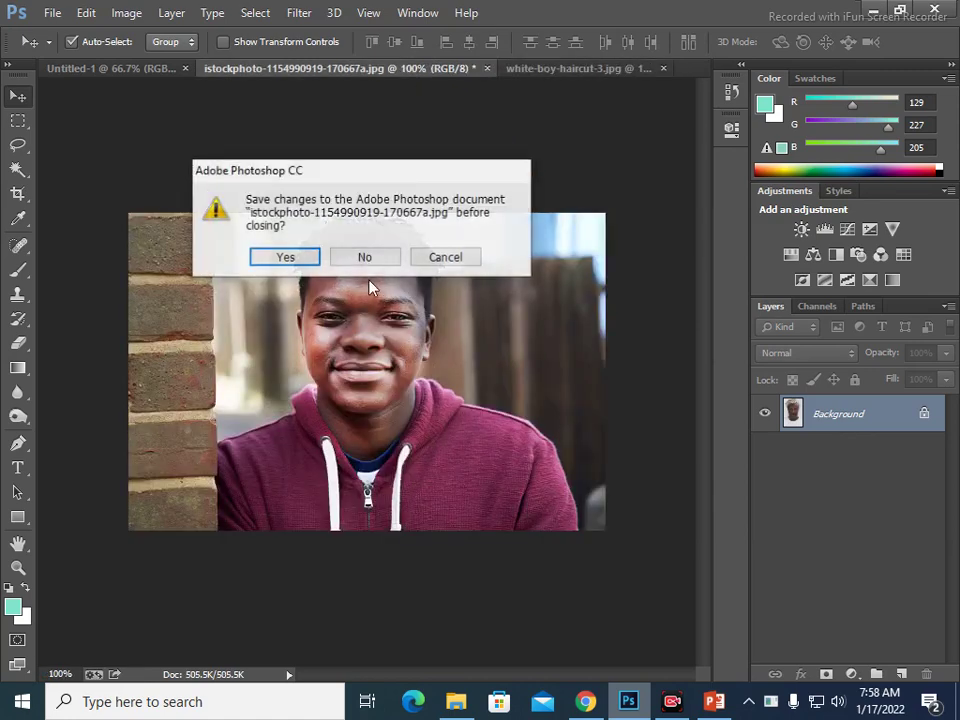
click(365, 257)
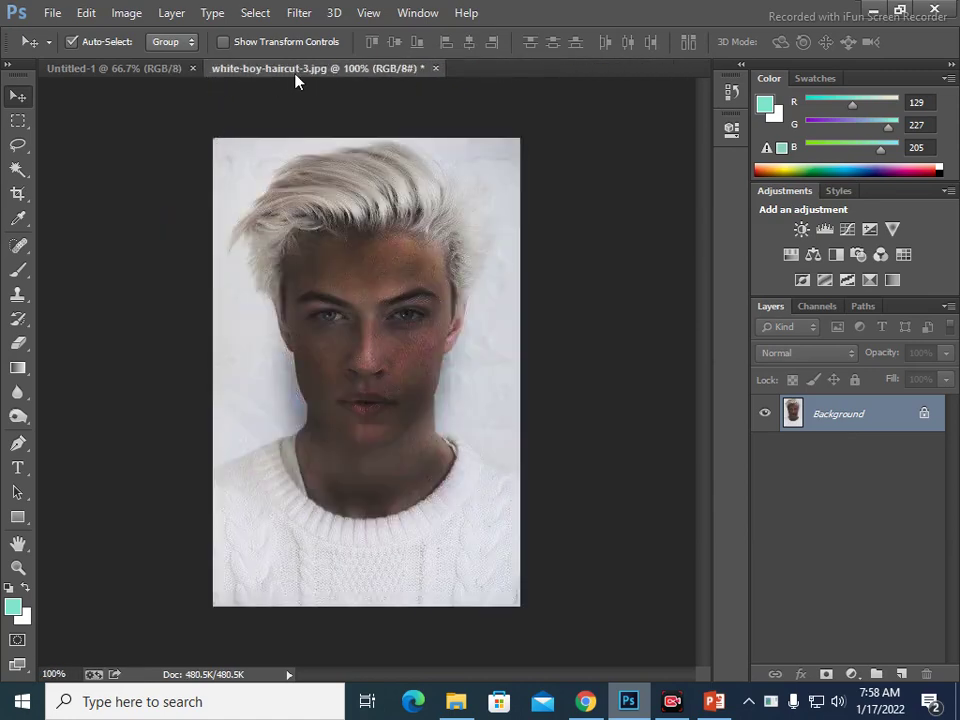
click(436, 68)
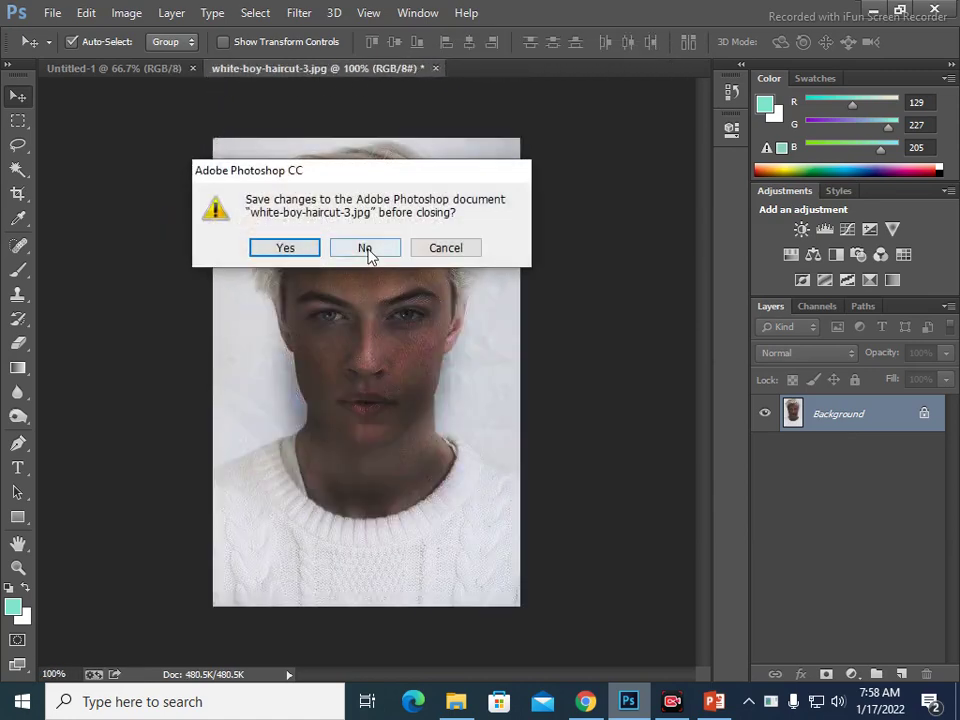
click(368, 256)
Step: Reopen the original white-boy-haircut-3 photo
click(52, 12)
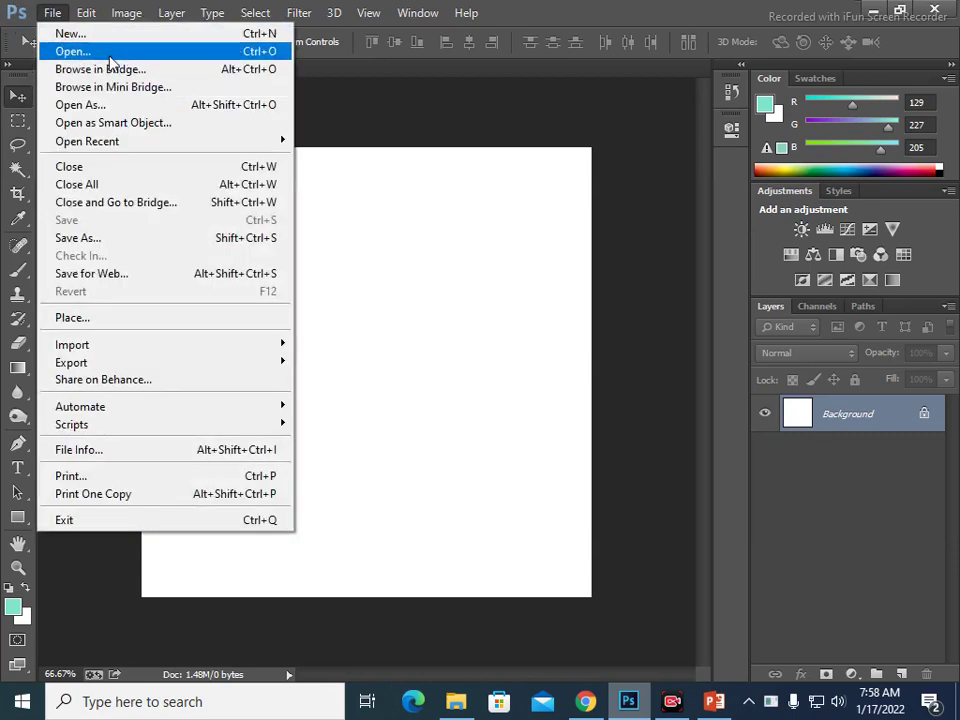
click(66, 49)
click(321, 296)
click(421, 419)
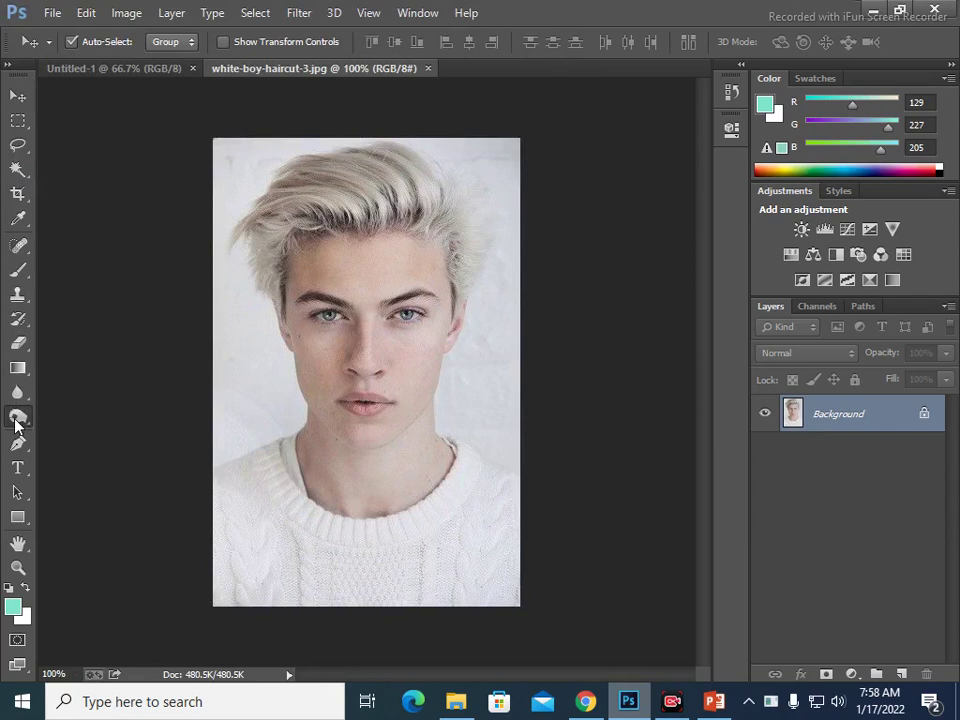
Step: Burn the hair across the forehead, top, left edge and right side to dark ash brown
drag(16, 418, 128, 433)
mouse_move(323, 181)
mouse_down()
mouse_move(299, 217)
mouse_move(371, 193)
mouse_move(326, 152)
mouse_move(418, 172)
mouse_move(336, 204)
mouse_move(311, 197)
mouse_move(262, 215)
mouse_move(250, 230)
mouse_move(256, 262)
mouse_move(240, 268)
mouse_move(246, 285)
mouse_up()
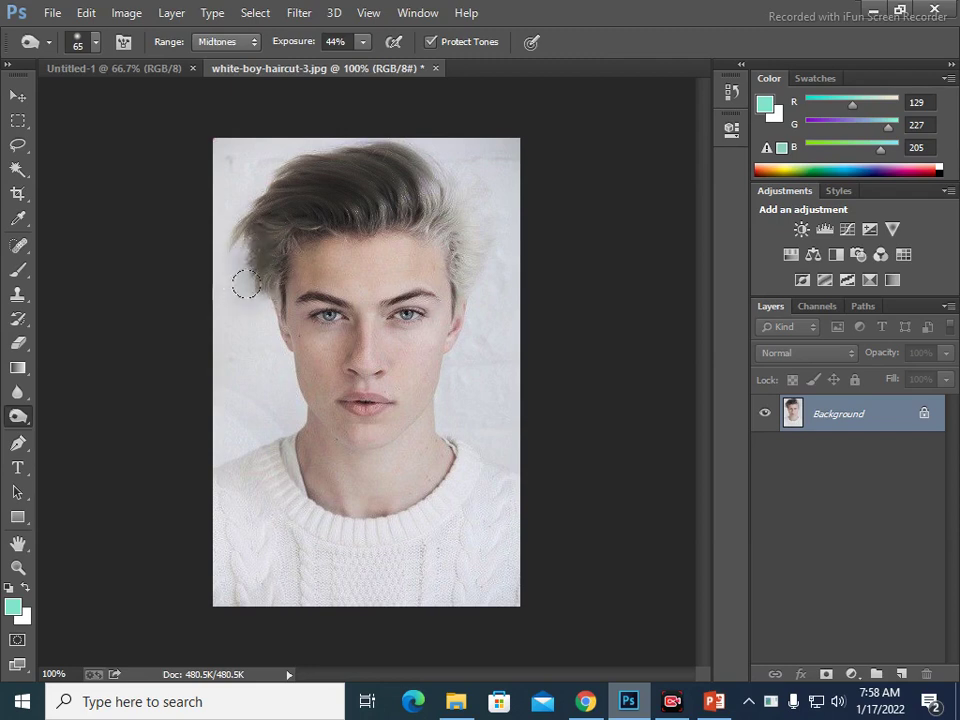
drag(424, 205, 398, 183)
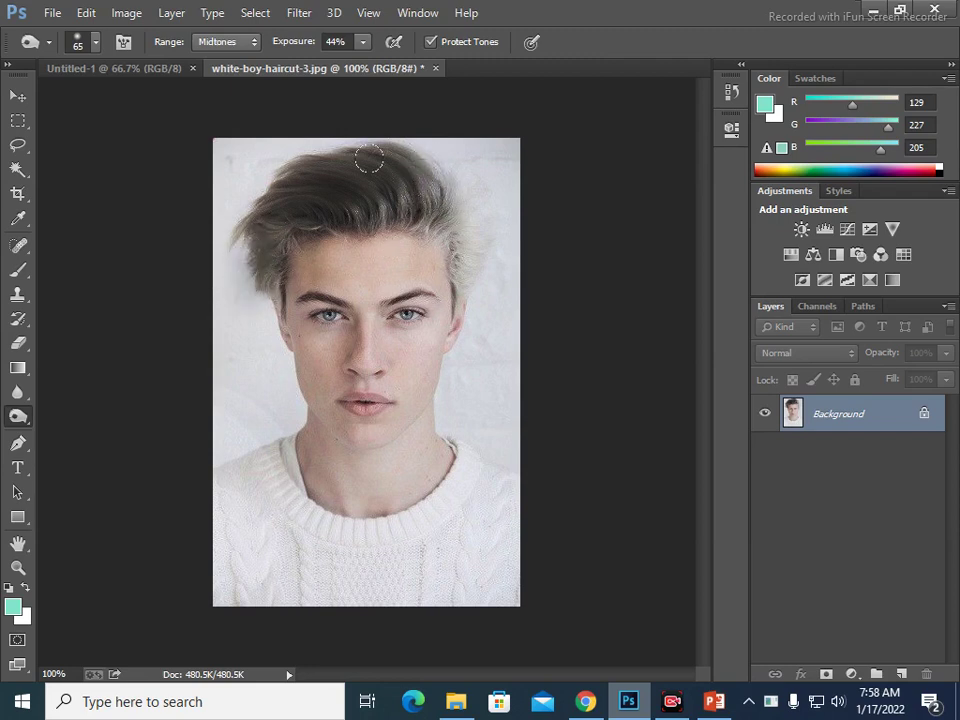
mouse_move(441, 237)
mouse_down()
mouse_move(454, 249)
mouse_move(460, 231)
mouse_move(437, 161)
mouse_move(394, 144)
mouse_move(333, 139)
mouse_up()
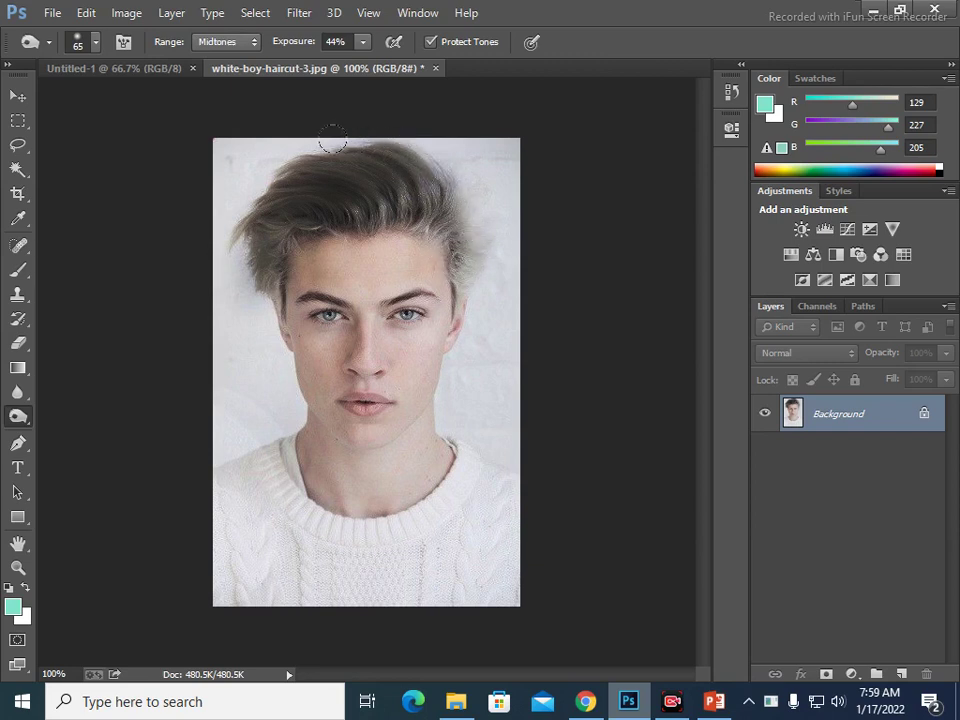
mouse_move(260, 218)
mouse_down()
mouse_move(254, 291)
mouse_move(268, 281)
mouse_up()
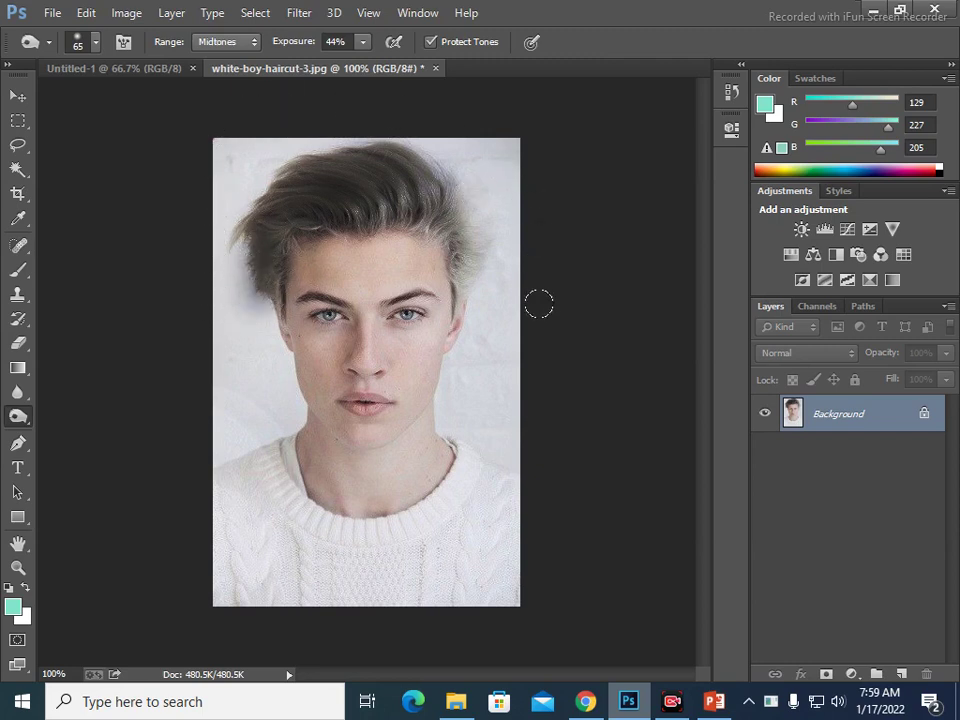
mouse_move(446, 213)
mouse_down()
mouse_move(422, 189)
mouse_move(386, 189)
mouse_move(256, 225)
mouse_move(245, 255)
mouse_up()
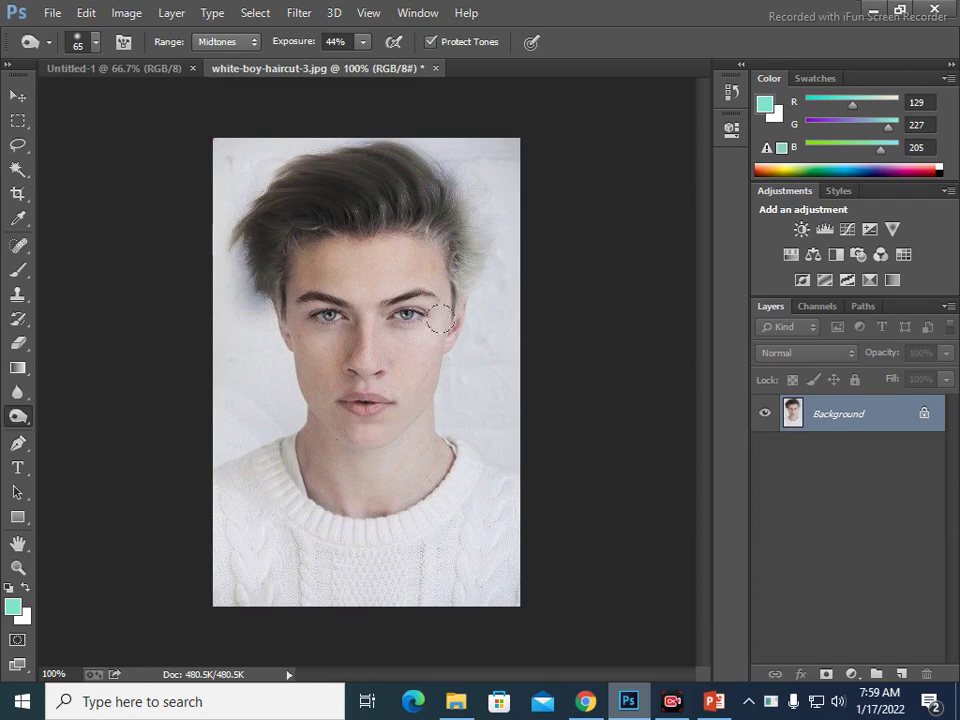
click(18, 96)
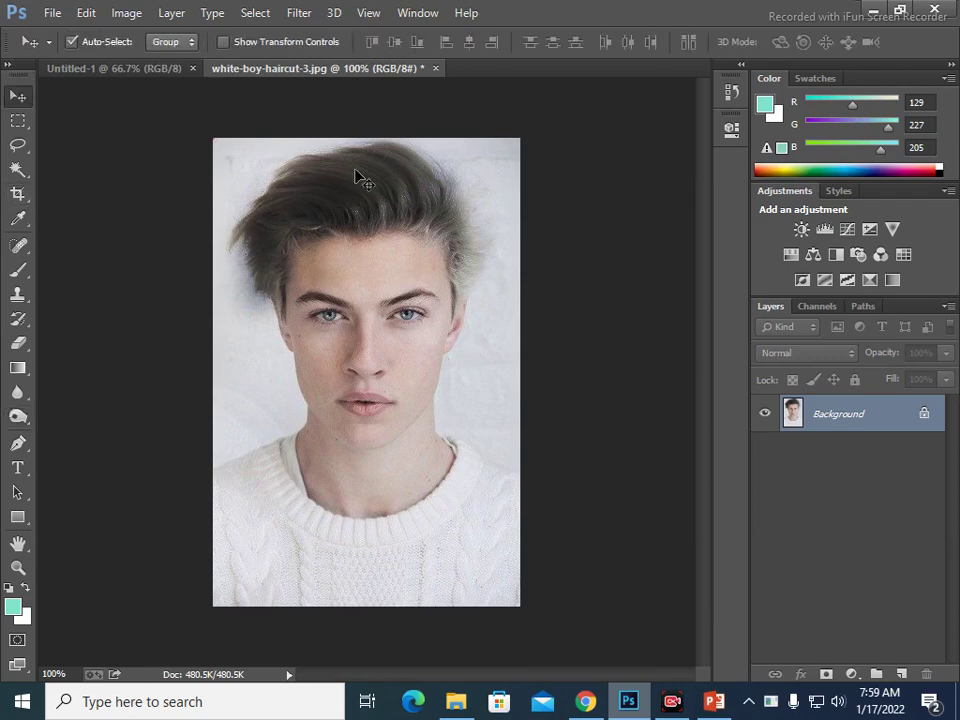
Step: Close the darkened-hair portrait without saving
click(435, 68)
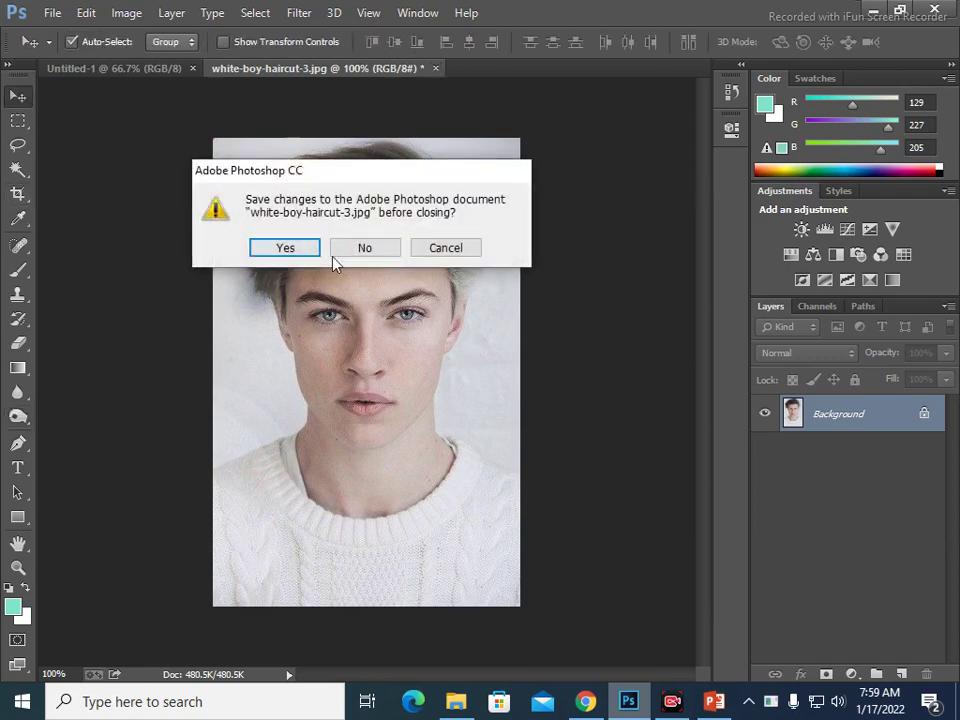
click(364, 246)
click(18, 416)
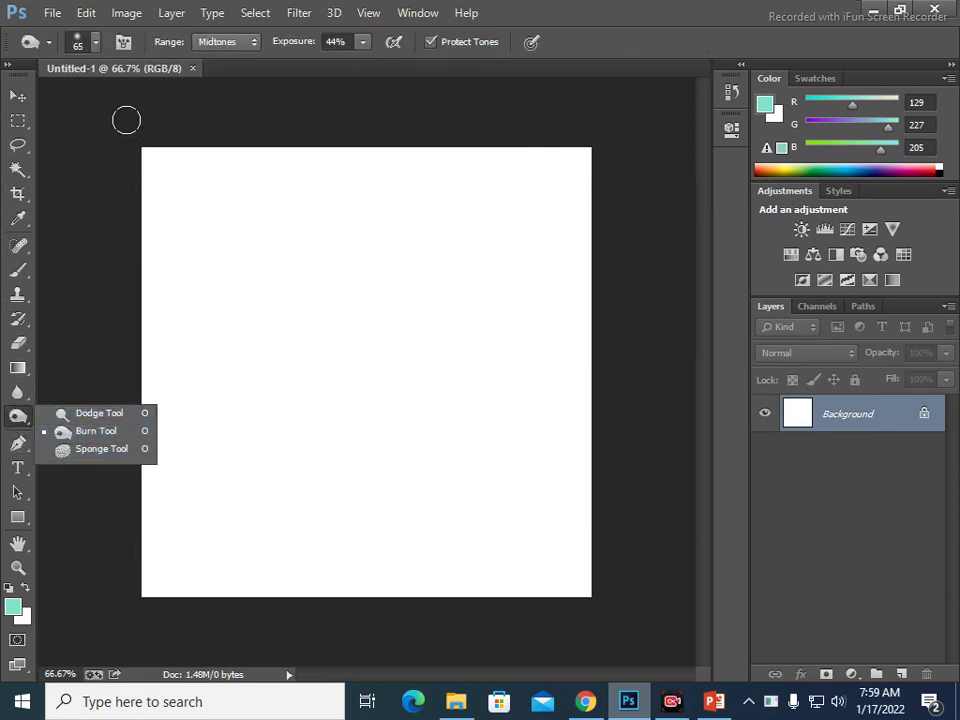
Step: Try opening the watch file by mistake and dismiss the resulting error
click(50, 13)
click(66, 51)
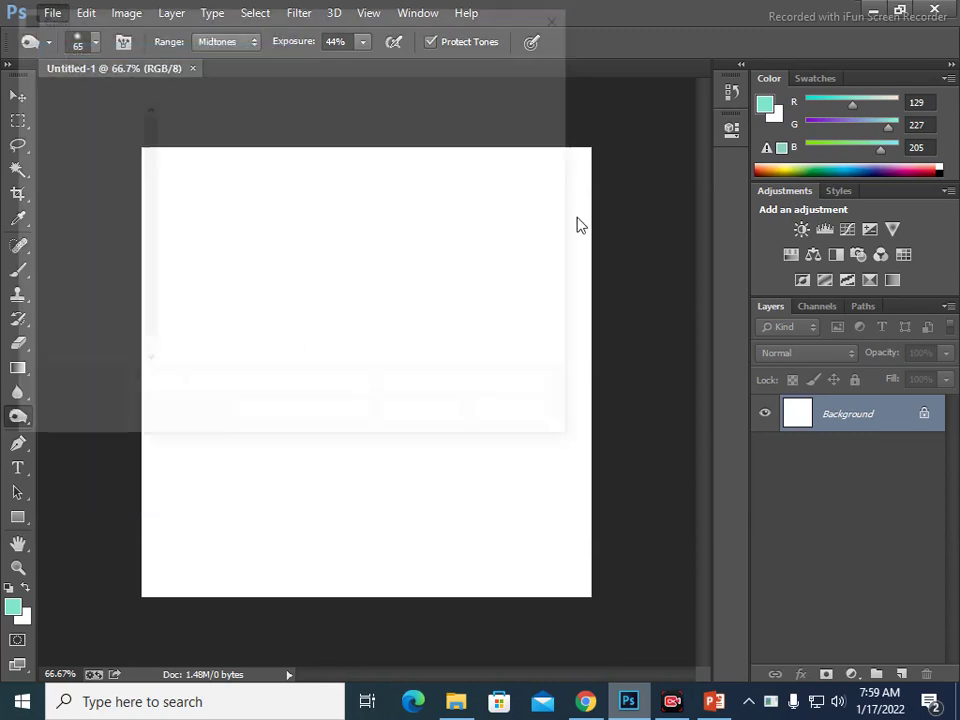
click(220, 270)
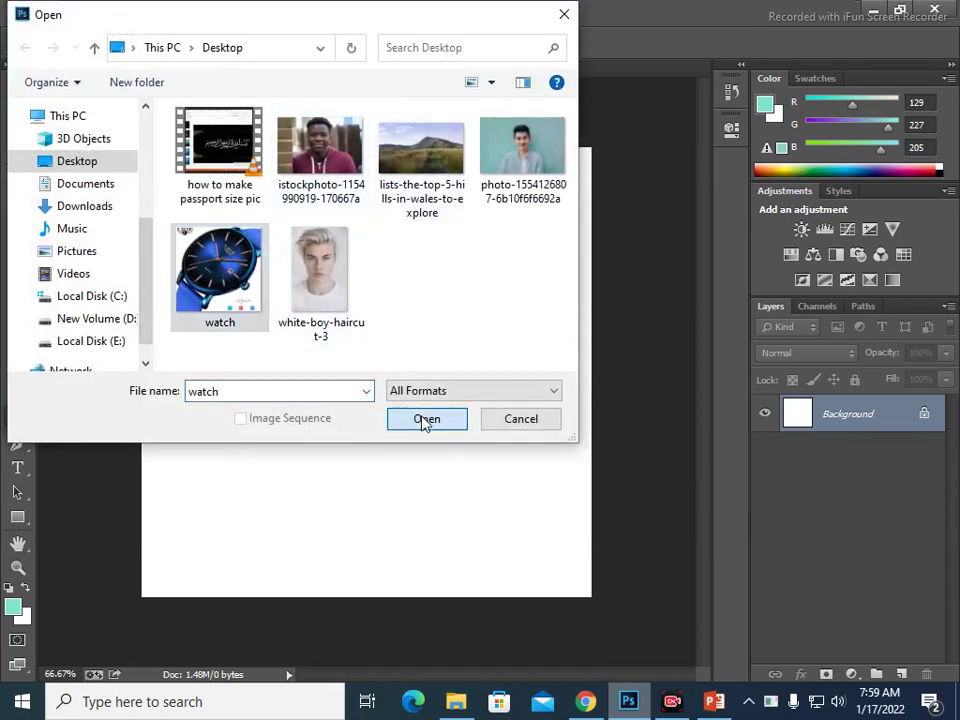
click(425, 419)
click(347, 246)
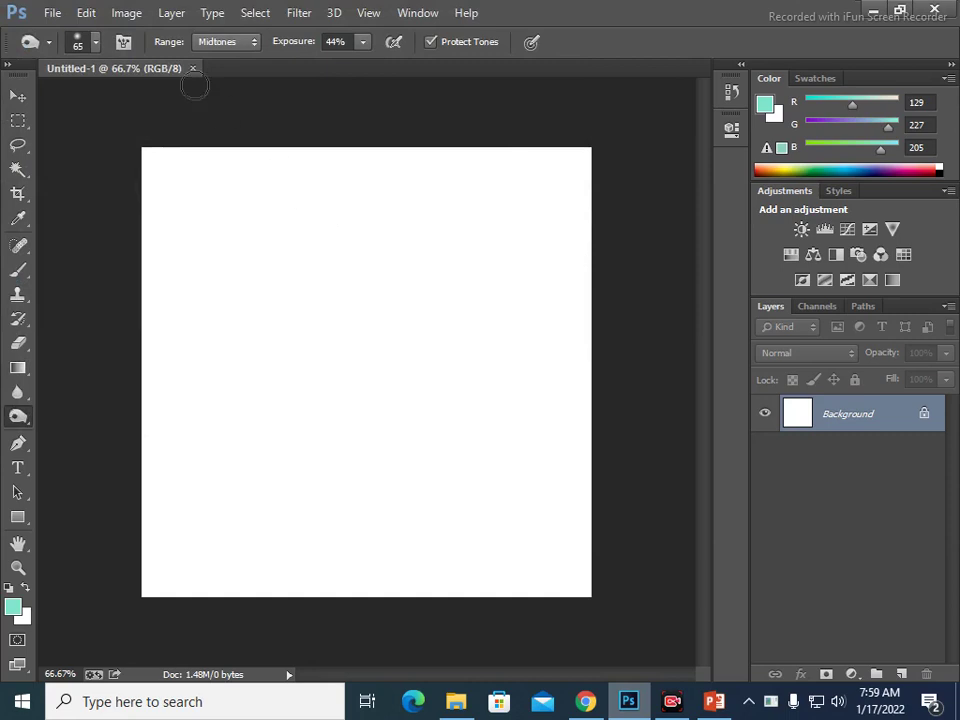
Step: Open the original white-boy-haircut-3 photo and show the Dodge, Burn and Sponge choices
click(52, 13)
click(80, 56)
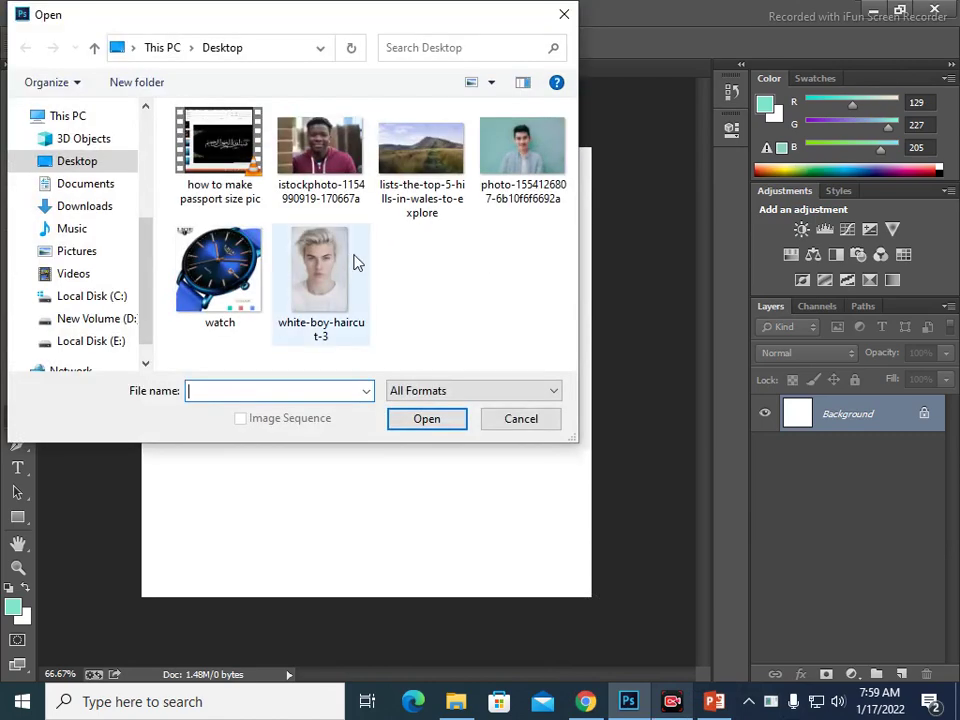
click(358, 268)
click(445, 421)
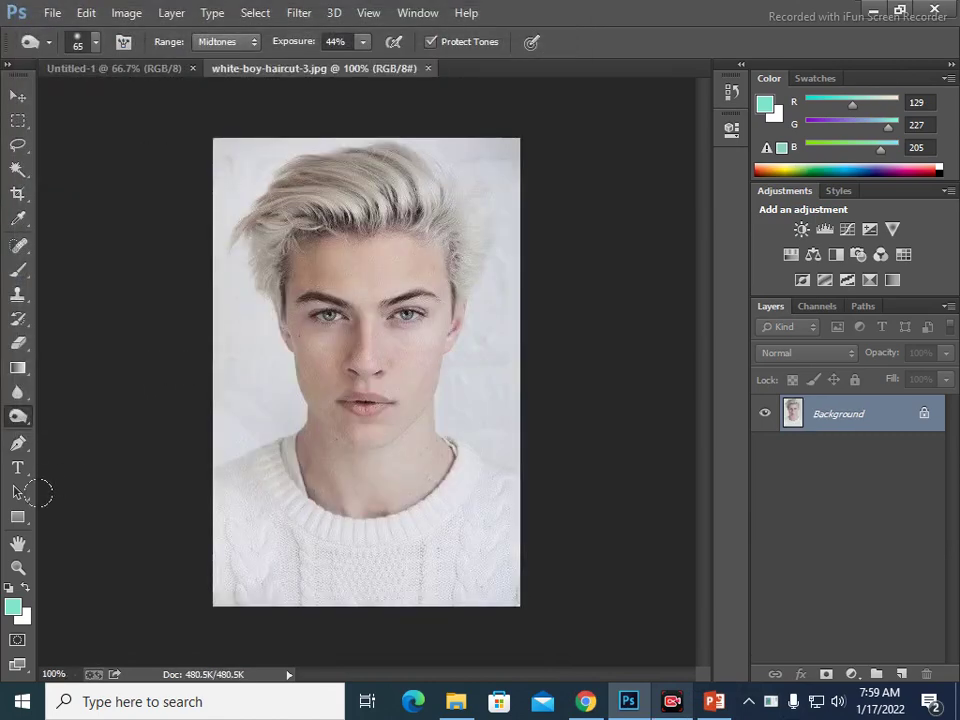
right_click(18, 416)
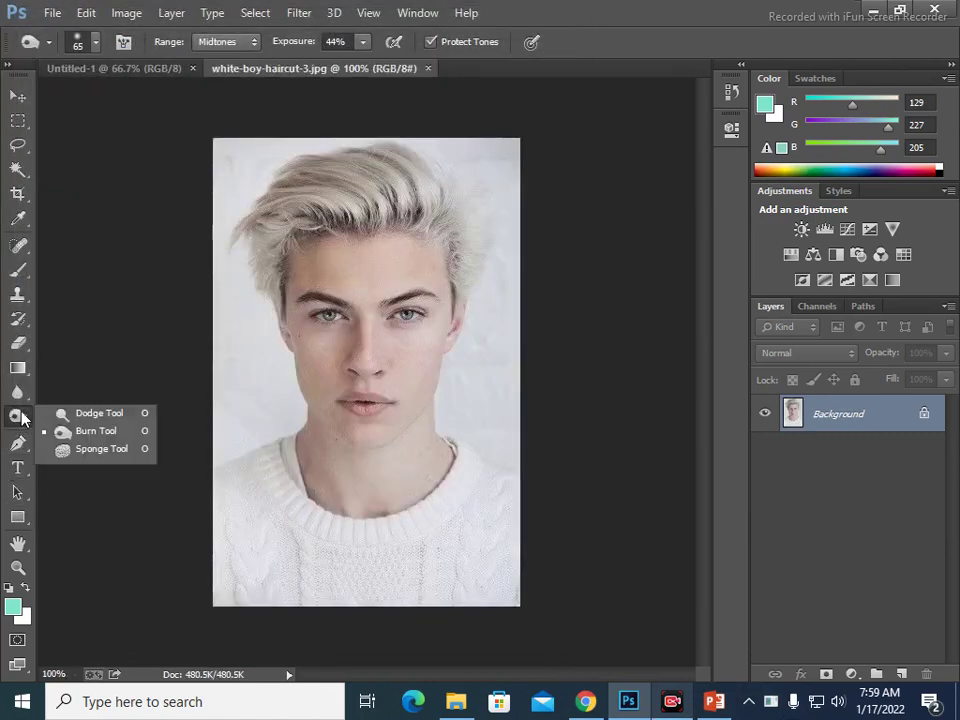
Step: Desaturate the nose bridge, under-eye area, lips and lower face with the Sponge at 50% flow
click(92, 451)
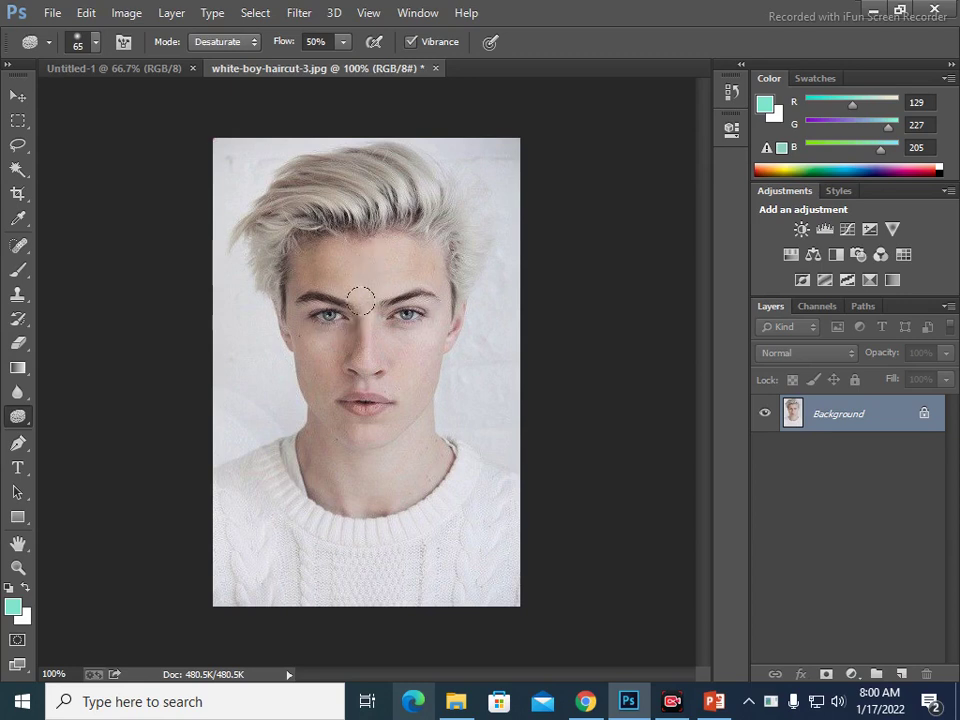
drag(381, 336, 423, 311)
drag(449, 334, 314, 467)
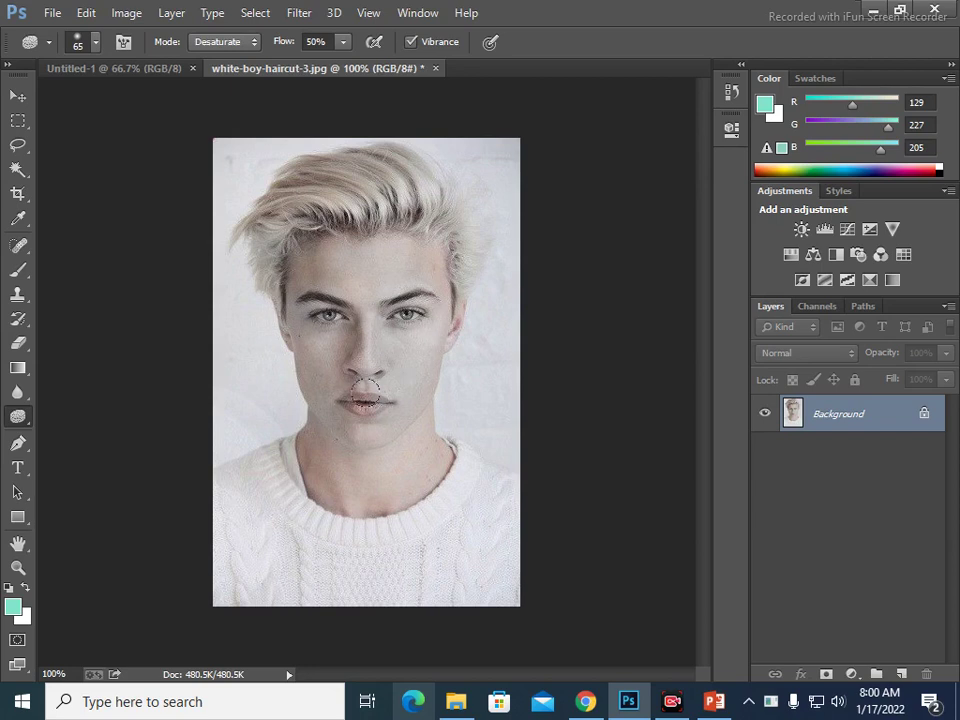